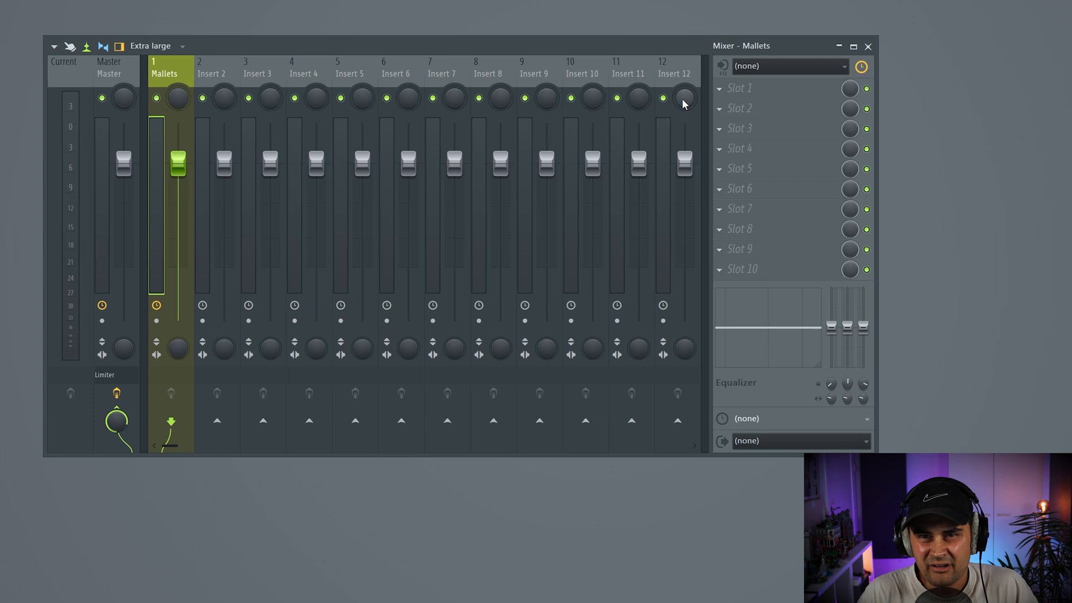
drag(168, 450, 685, 449)
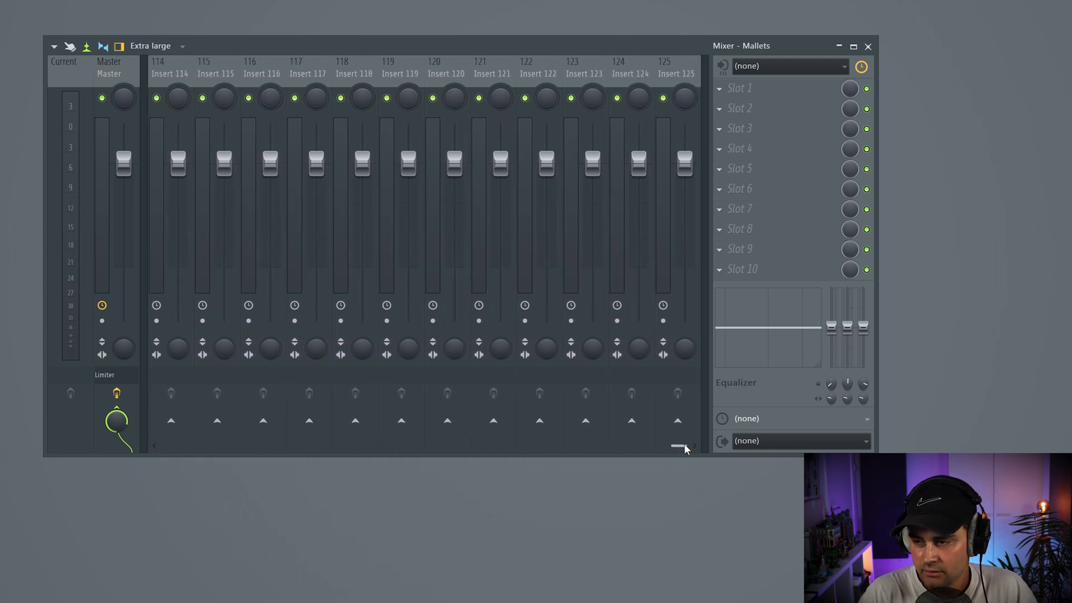
Make the last mixer track, Insert 125, the current track.
click(677, 75)
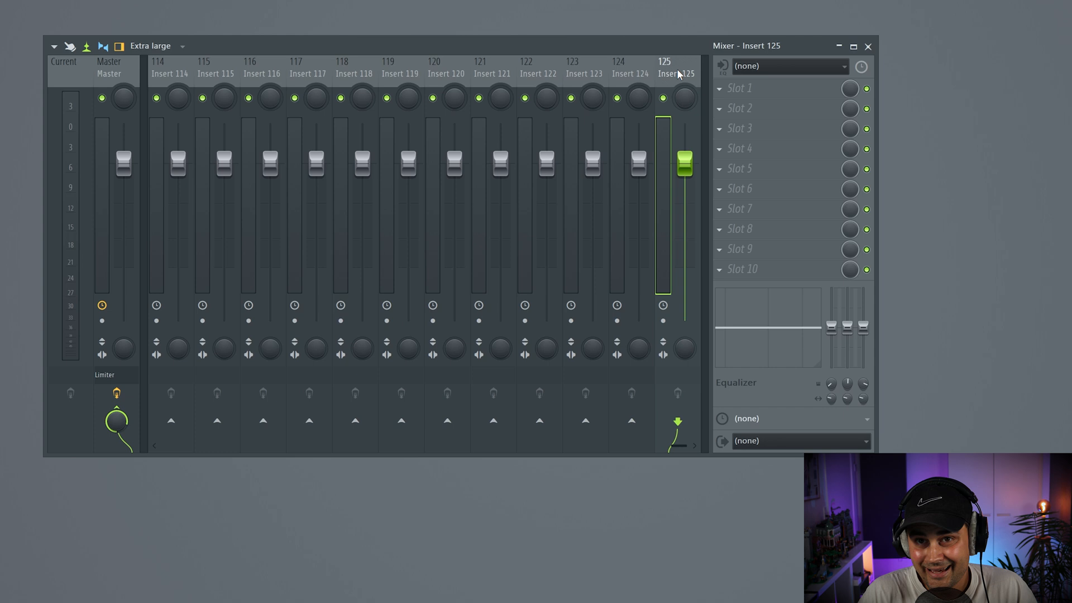
Dock Insert 125 on the right side of the mixer.
right_click(679, 75)
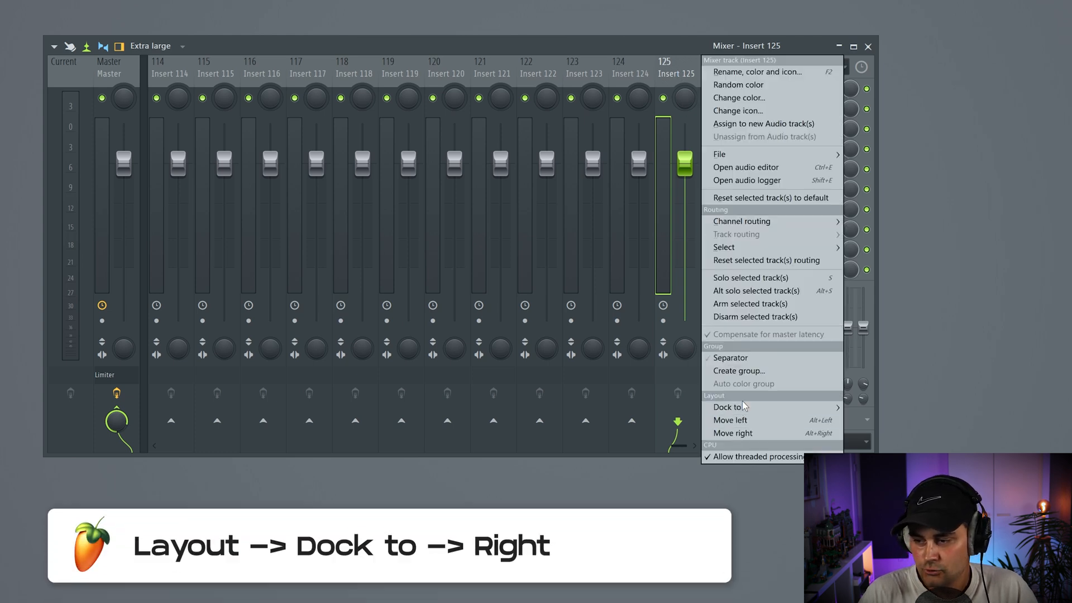
mouse_move(729, 407)
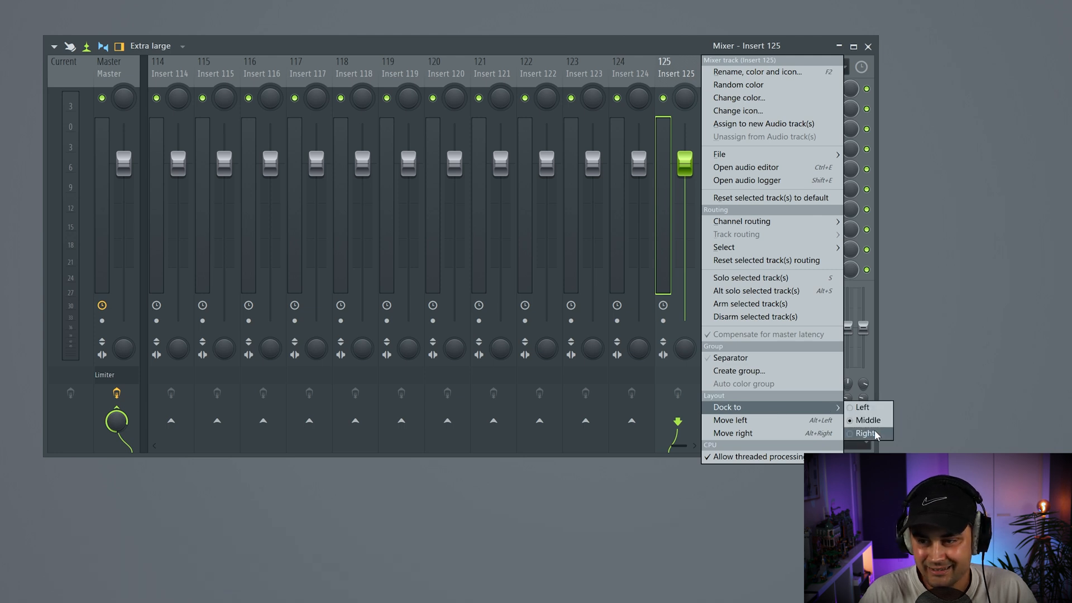
click(864, 434)
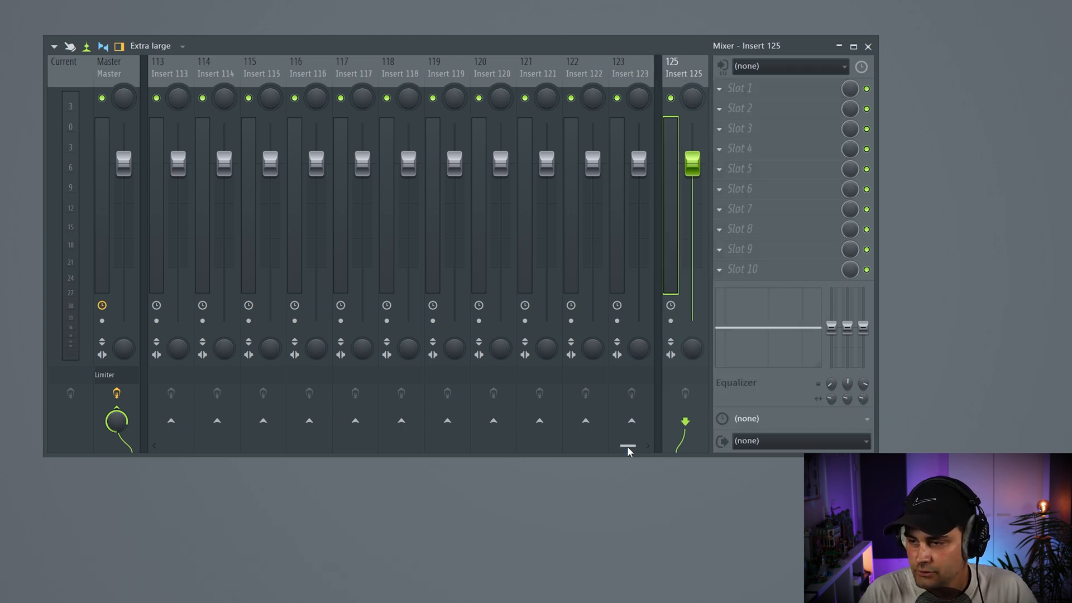
drag(627, 451, 155, 445)
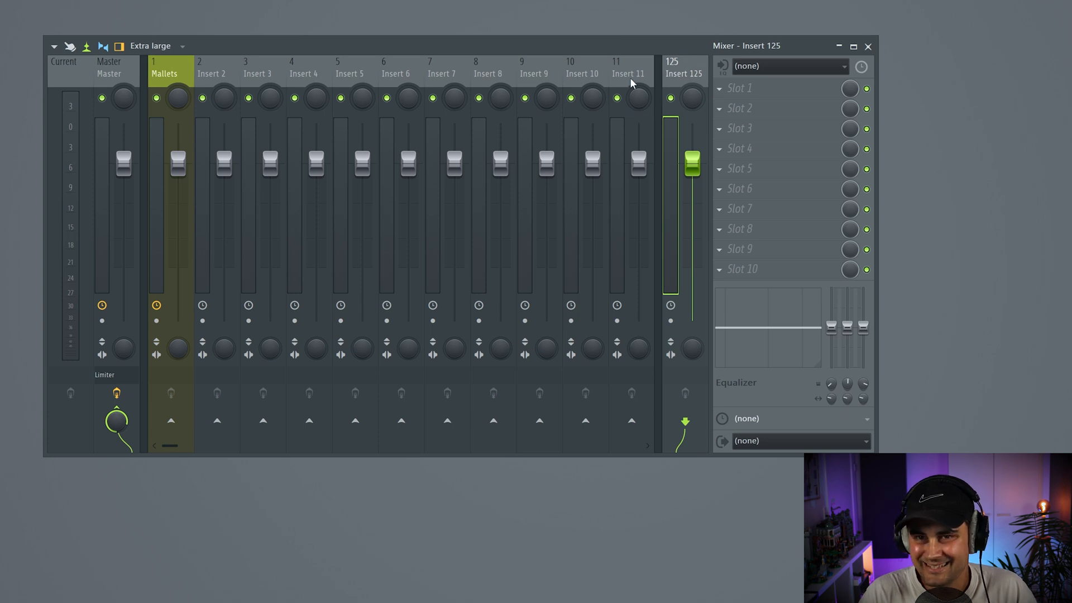
Rename Insert 125 to 'Reverb send' with a steel blue colour, then move to Insert 124.
right_click(704, 67)
click(751, 73)
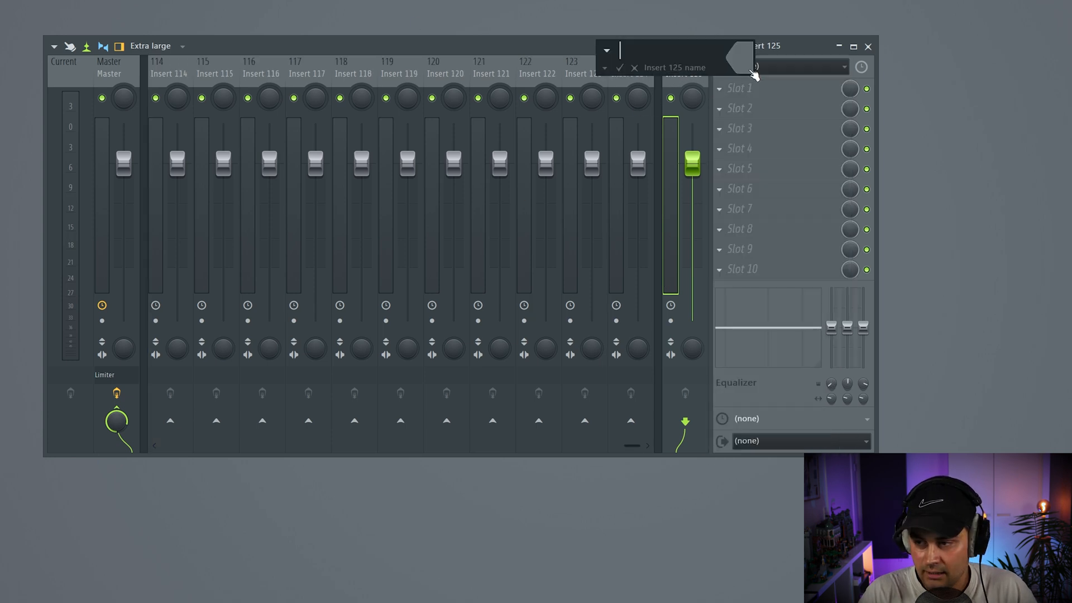
text(Reverb )
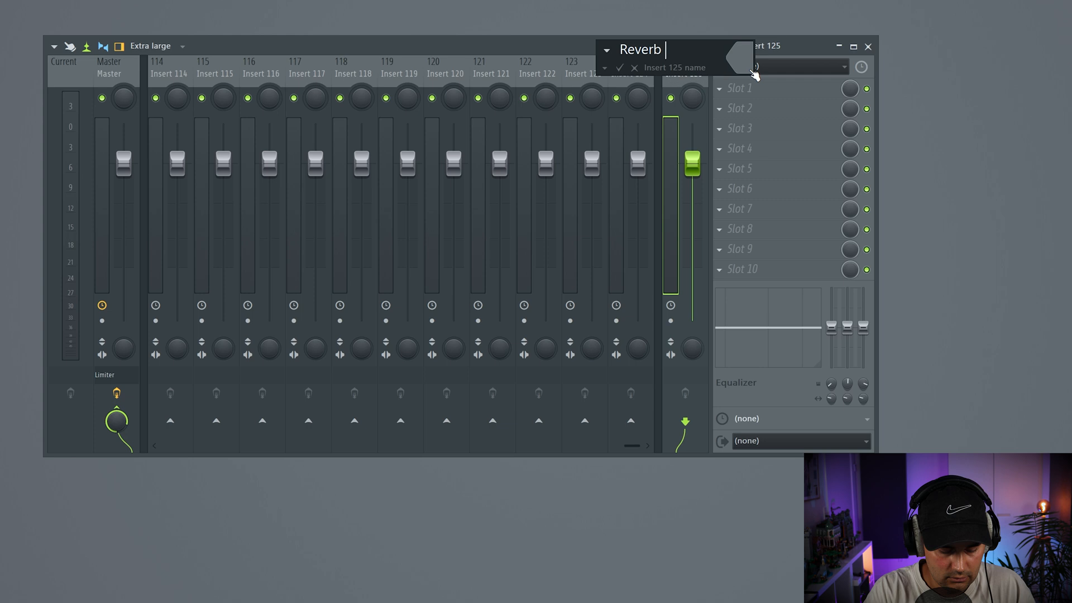
text(send)
click(746, 64)
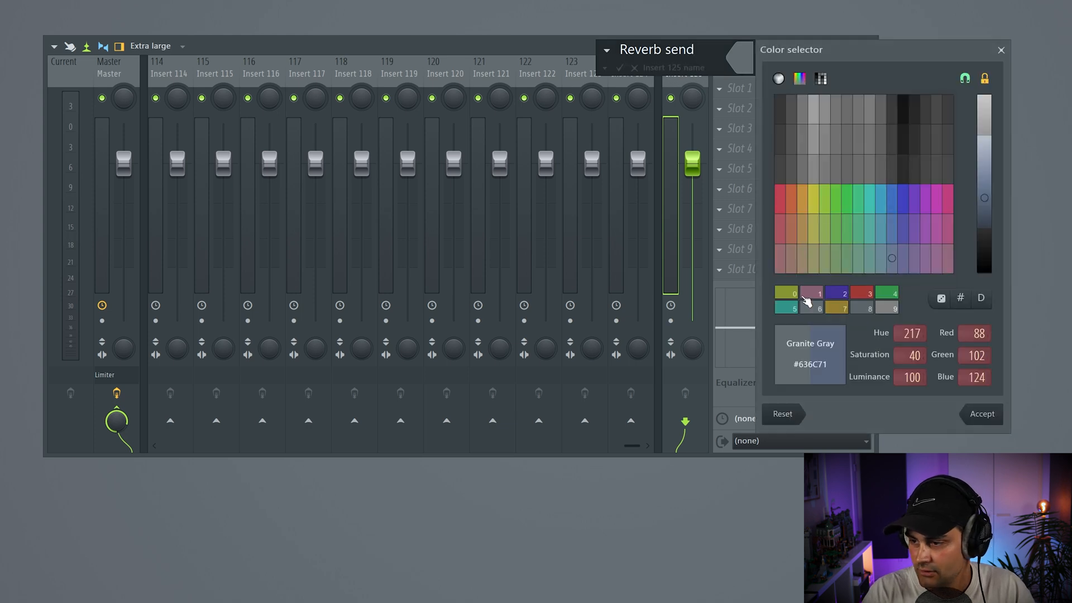
click(891, 201)
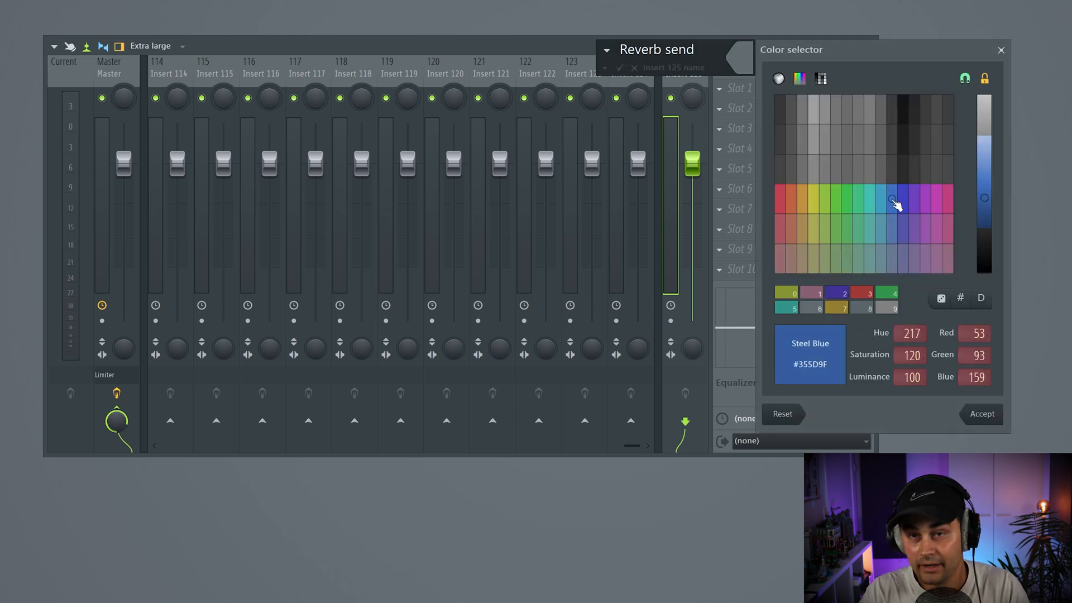
double_click(895, 204)
key(Return)
click(636, 84)
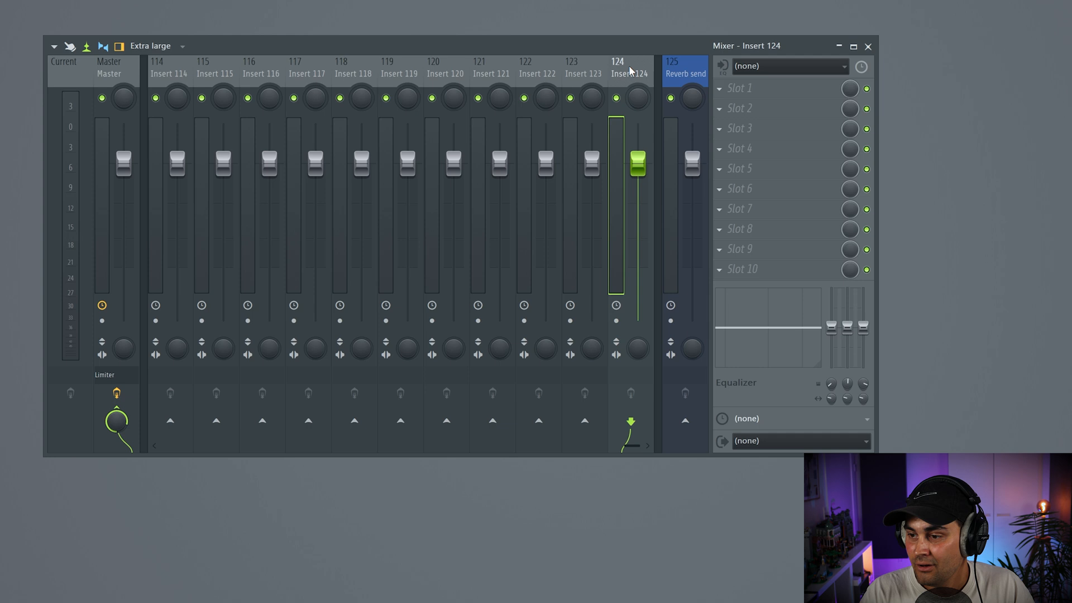
Dock Insert 124 on the right and rename it 'Delay send' with a blue colour.
right_click(639, 69)
mouse_move(681, 408)
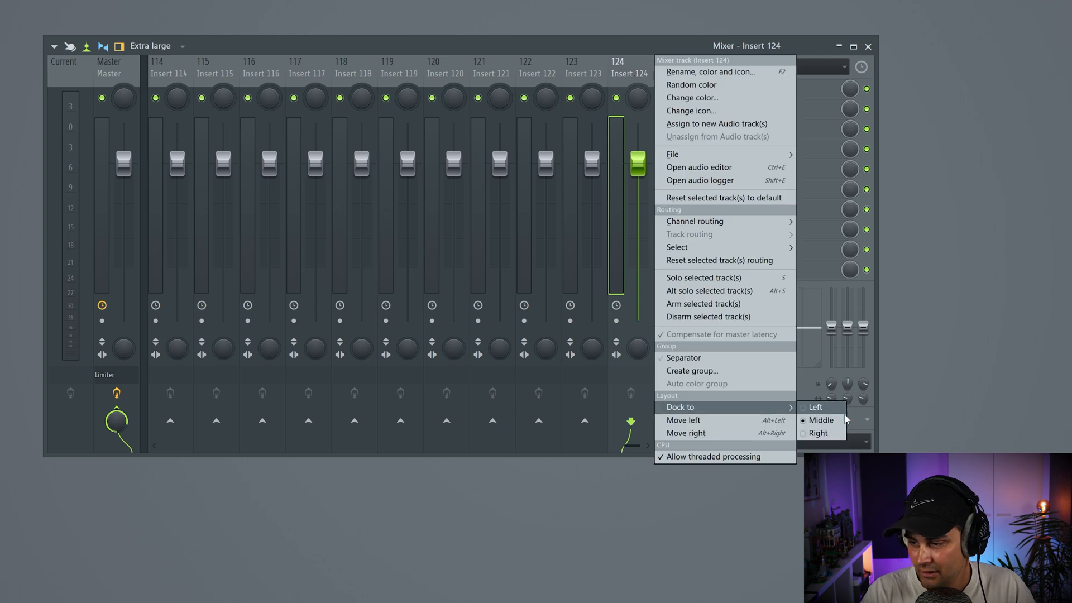
click(829, 435)
right_click(638, 75)
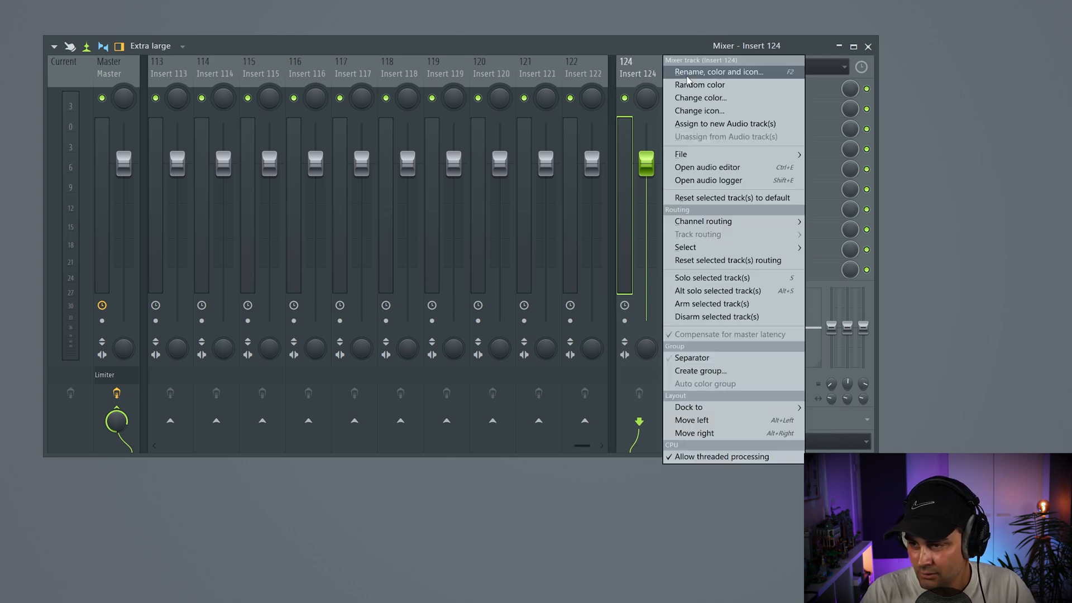
click(698, 74)
text(Delay send)
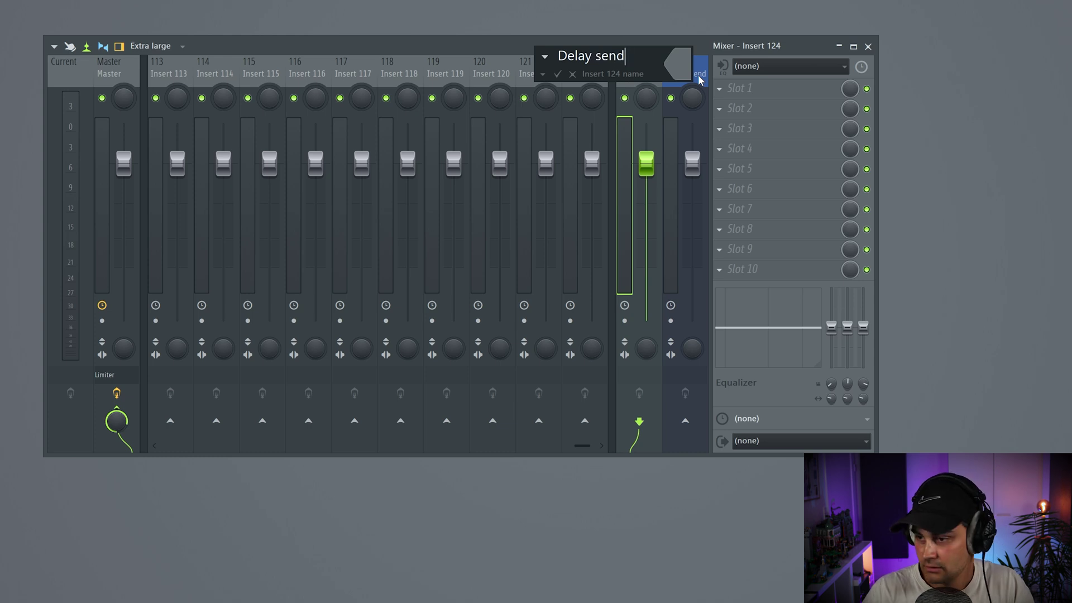
text(send)
click(692, 70)
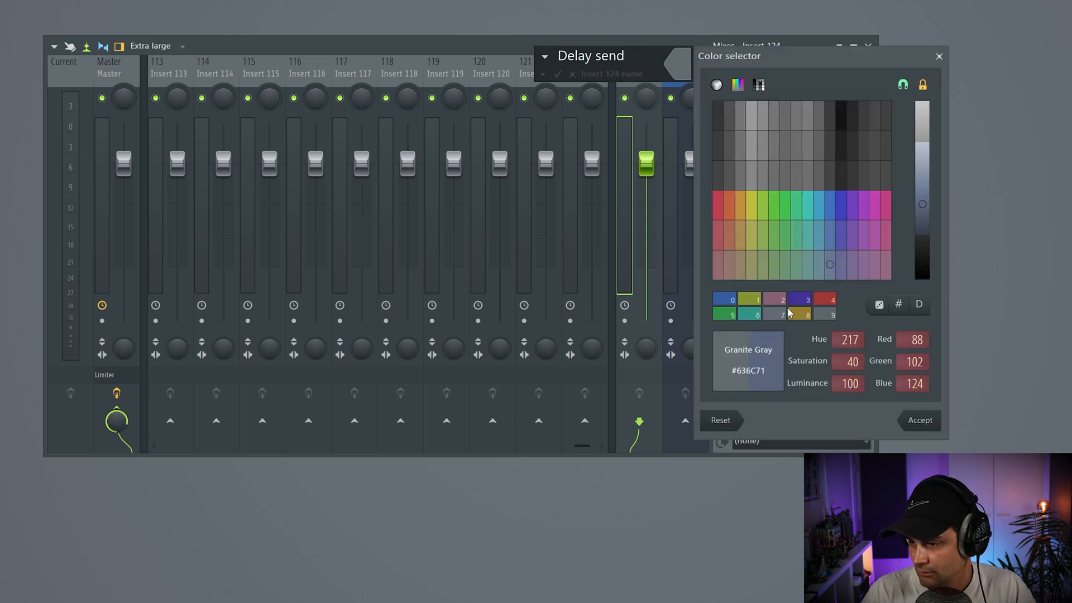
click(725, 300)
key(Return)
Rename Insert 122 to 'Chorus send'.
right_click(609, 57)
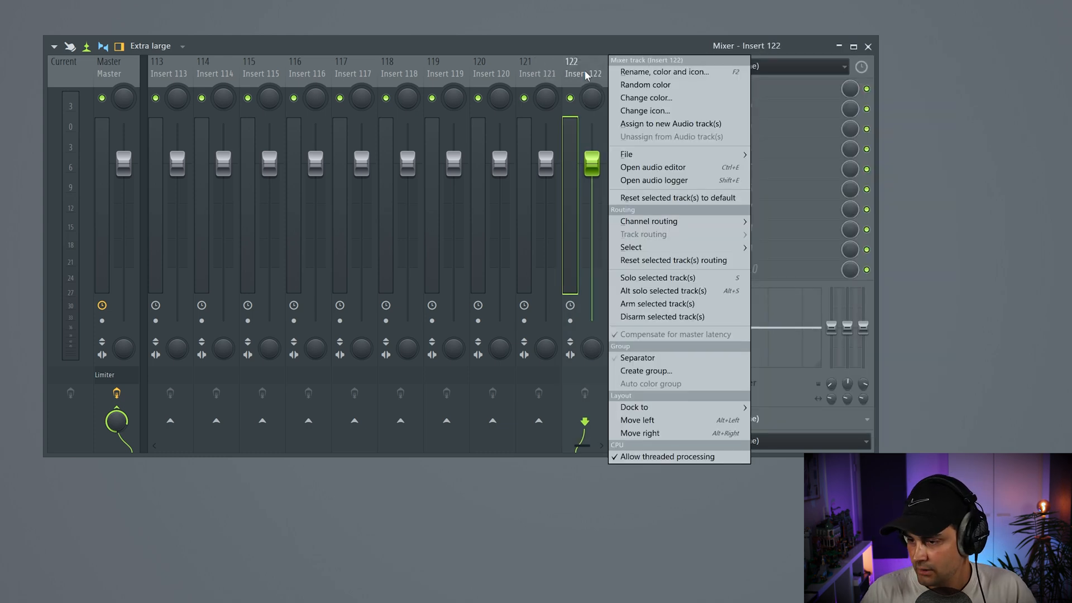
click(672, 73)
text(Choru)
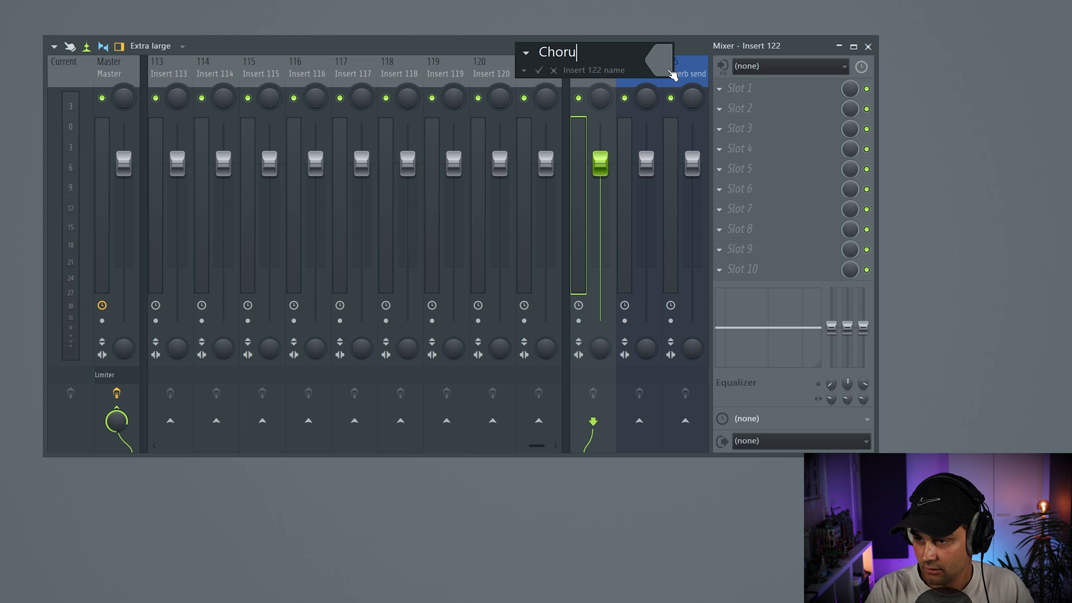
text(s send)
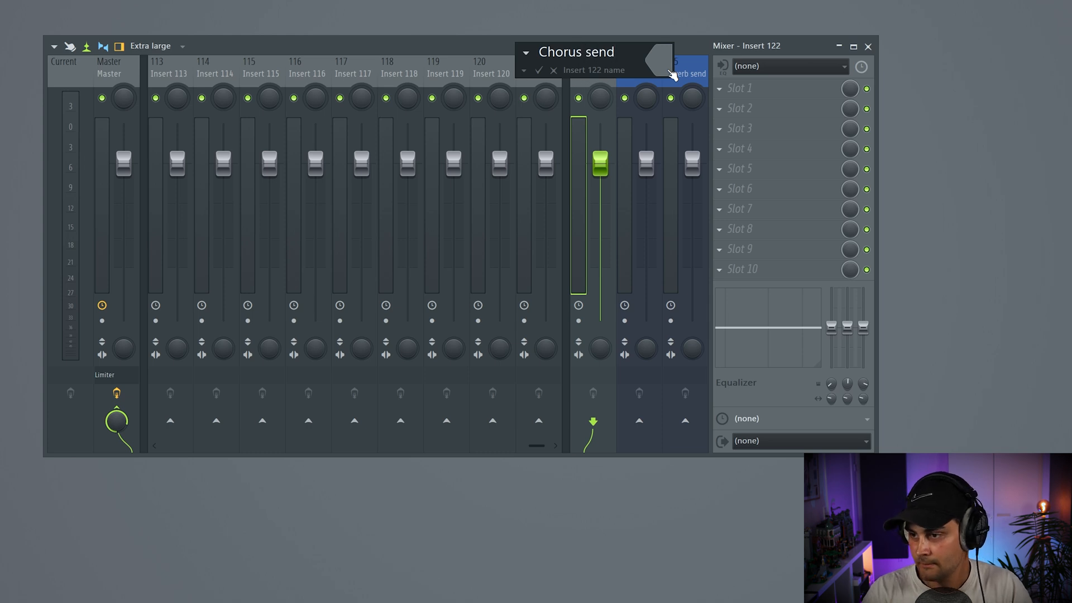
key(Return)
key(Right)
key(Right)
Reorder the docked sends so Reverb send sits first, then return to Mallets.
key(Left)
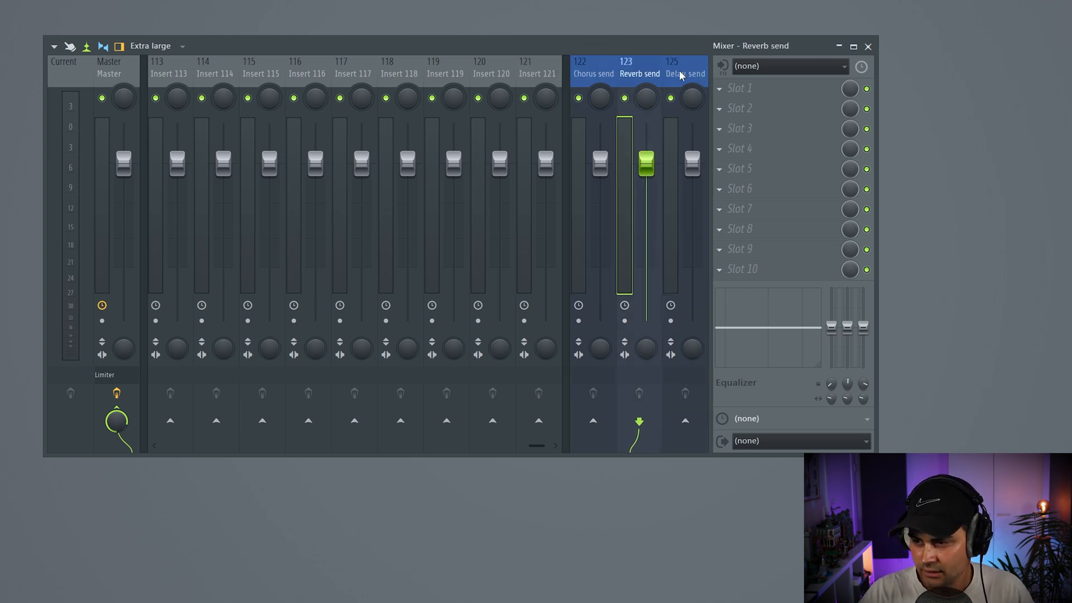
key(alt+Left)
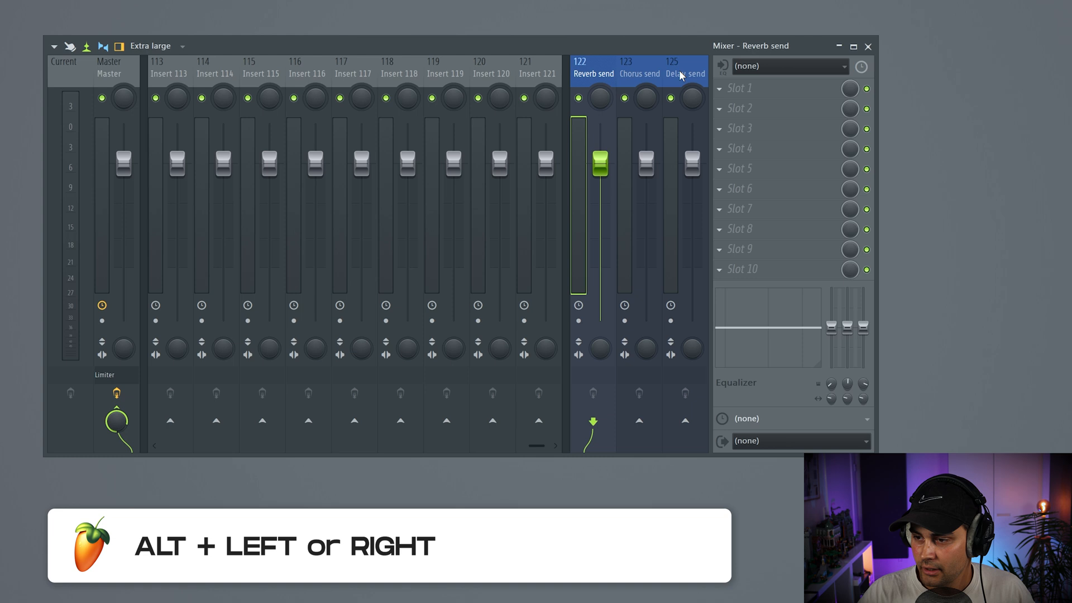
key(alt+Right)
key(alt+Right)
key(alt+Left)
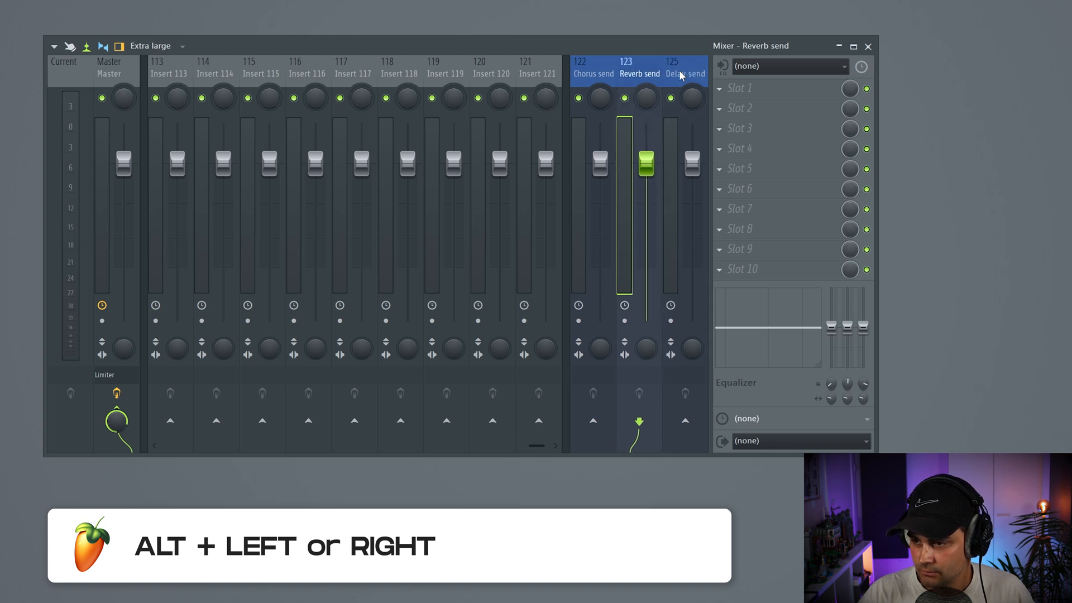
key(alt+Left)
click(179, 63)
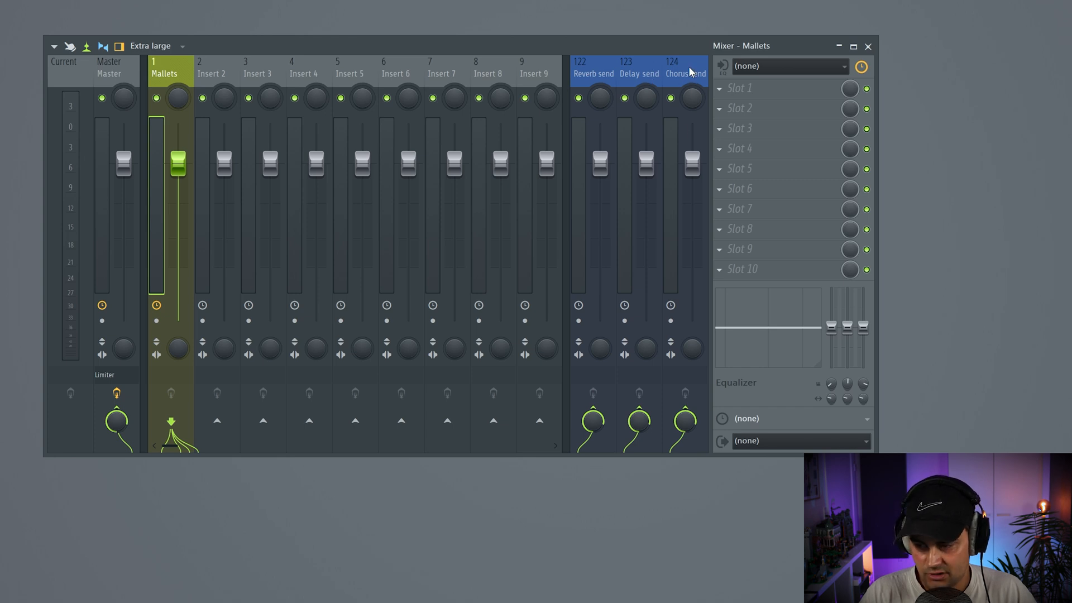
Adjust the Mallets send to Reverb send and make Reverb send the current track.
click(593, 411)
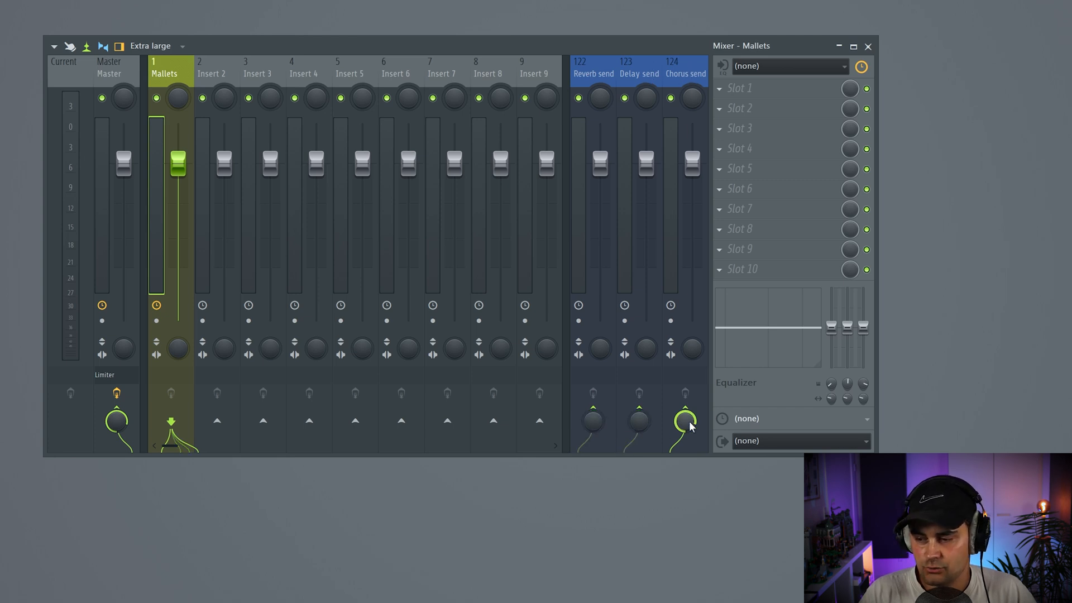
click(591, 84)
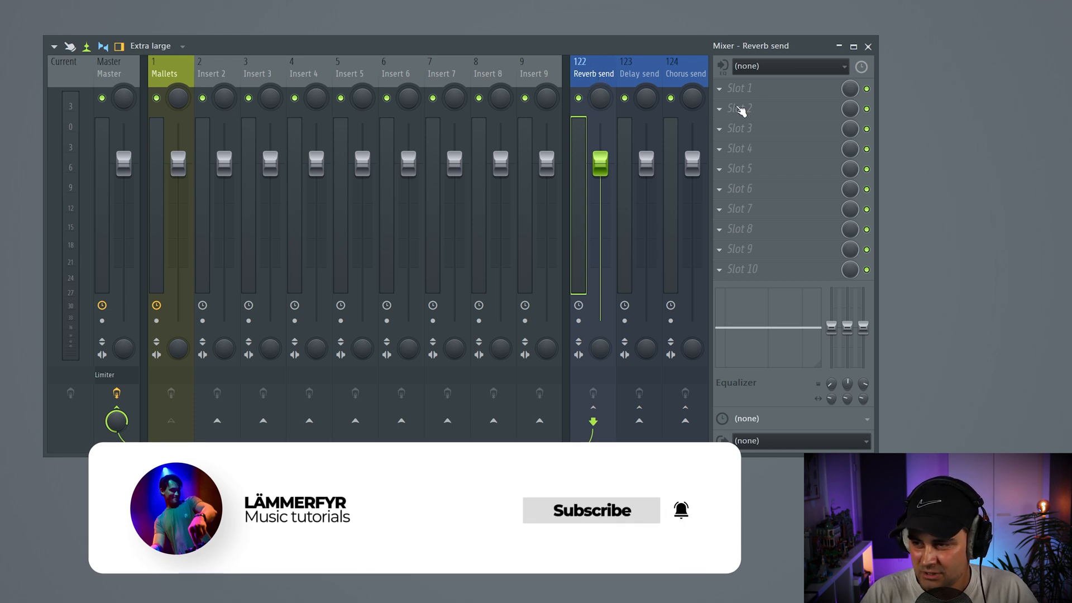
Load Fruity Reeverb 2 on the Reverb send, raise its wet level and turn the dry signal down.
click(722, 87)
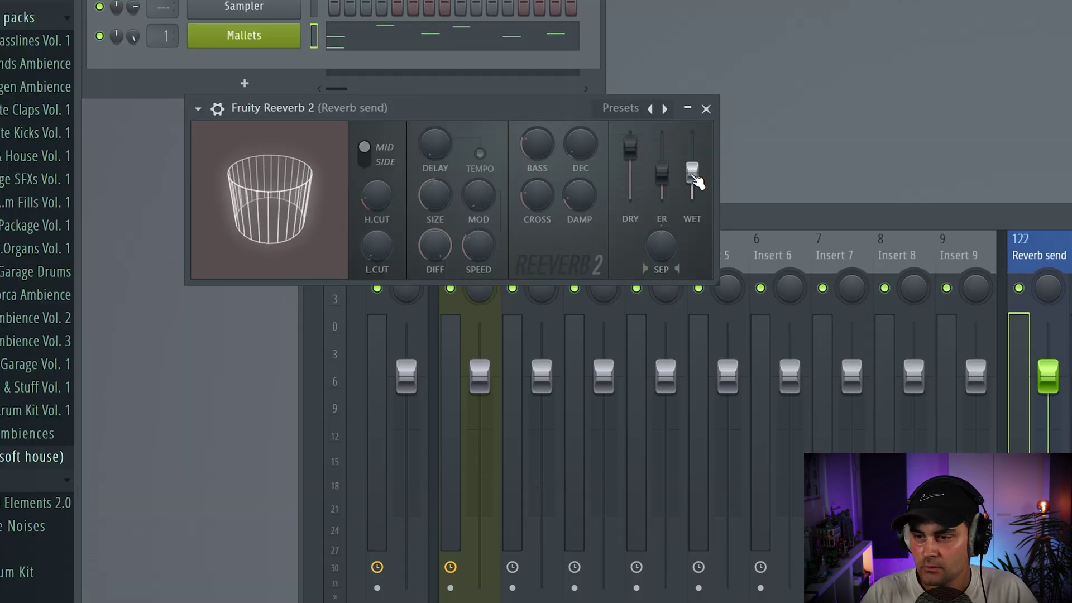
drag(691, 173, 692, 145)
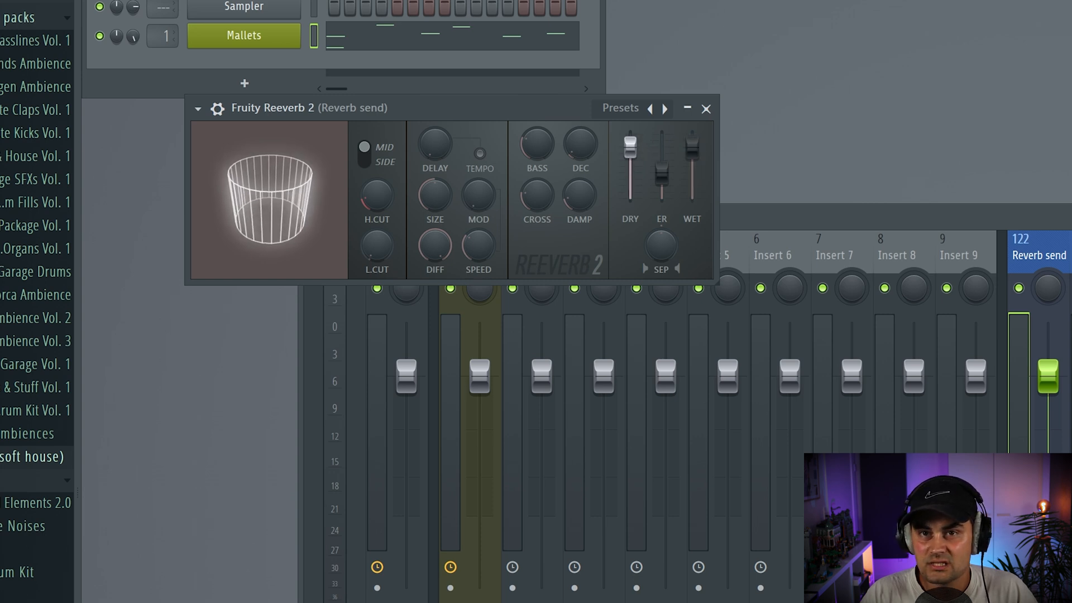
drag(630, 146, 617, 198)
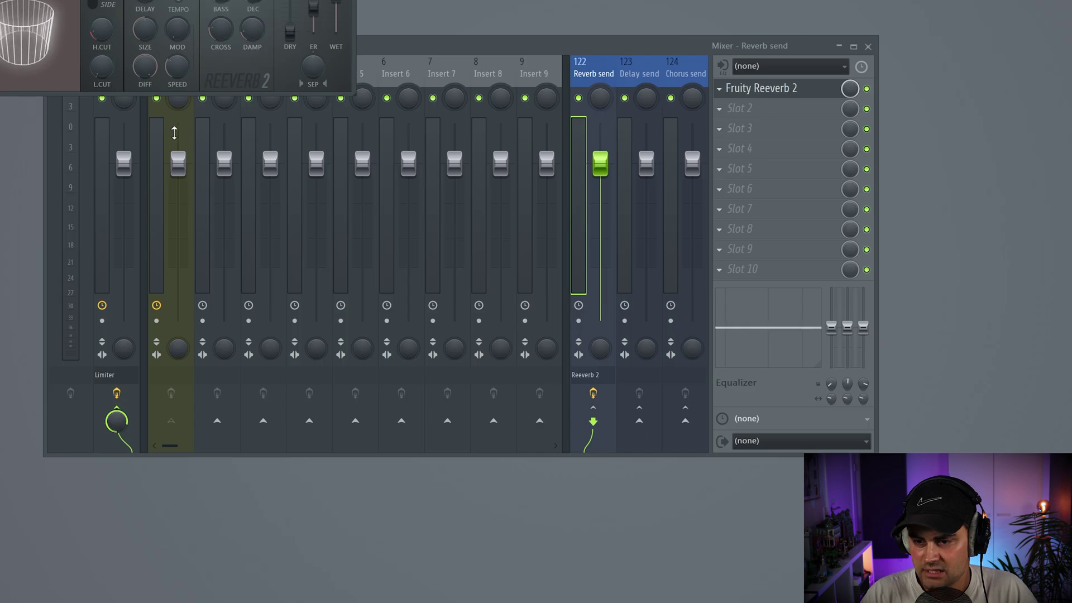
click(174, 132)
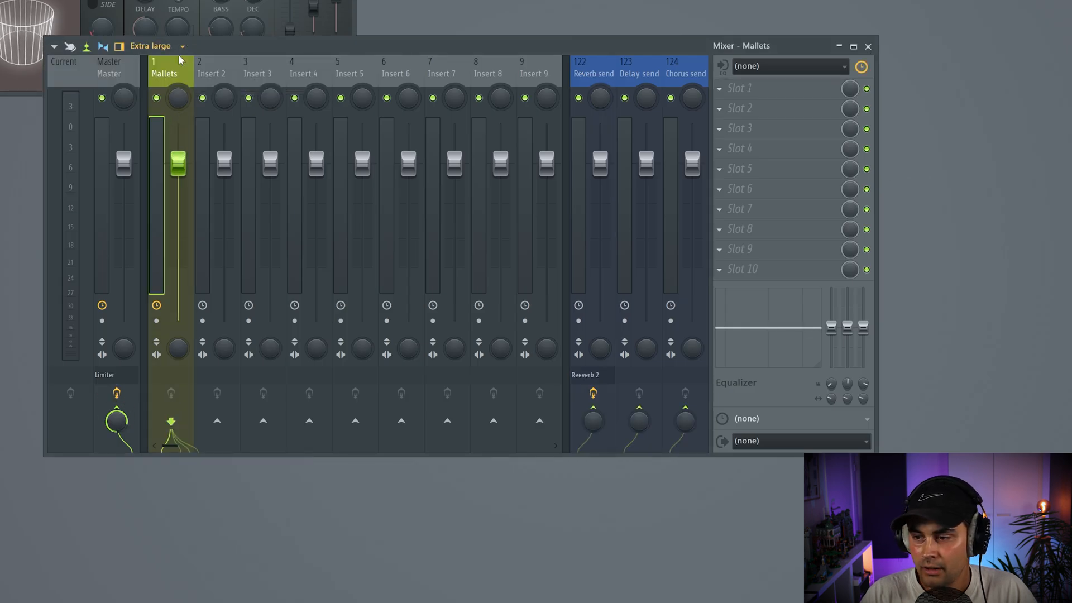
click(585, 57)
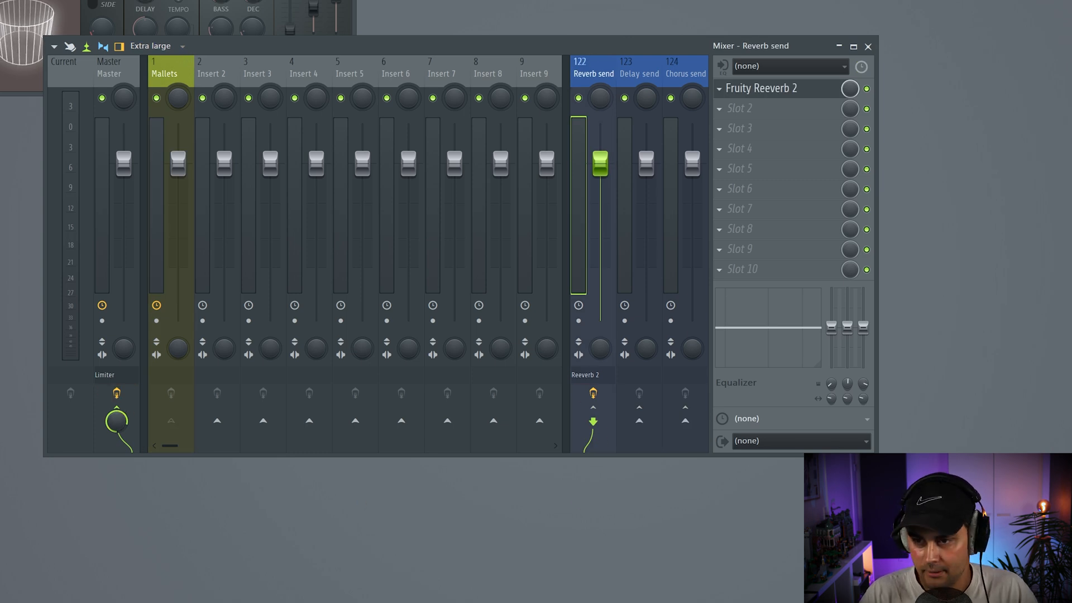
Play the loop and lower the Reverb send fader to about -1.4 dB.
click(164, 67)
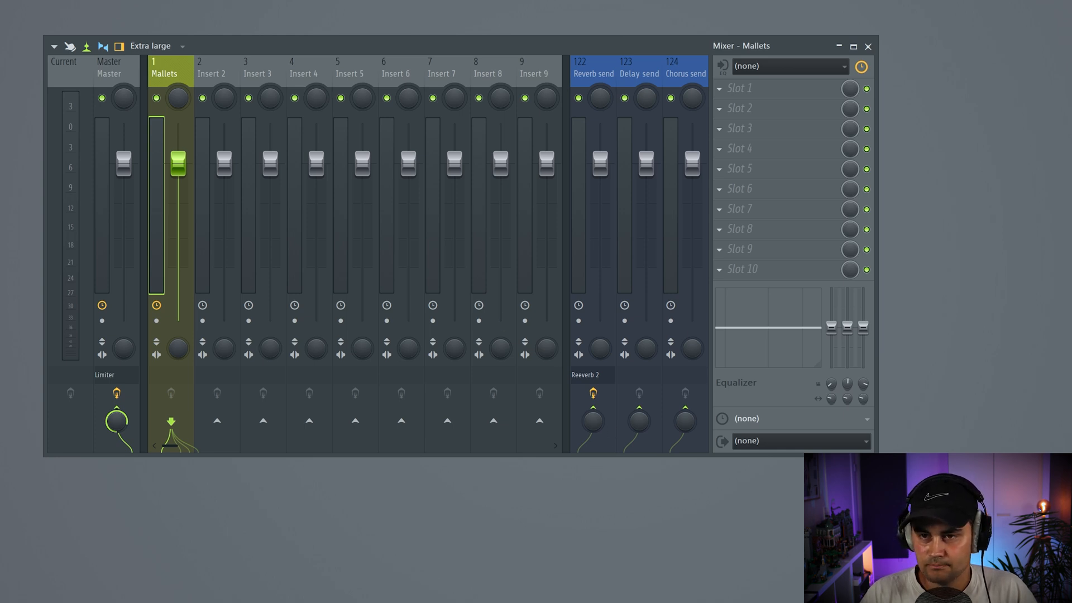
key(space)
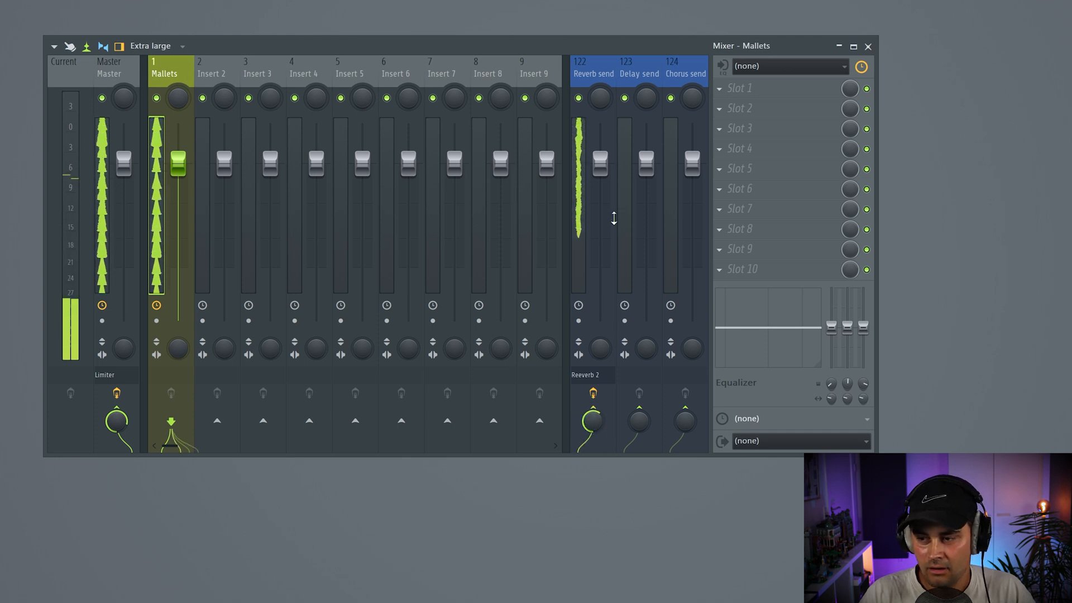
mouse_move(603, 167)
mouse_down()
mouse_move(600, 241)
mouse_move(600, 150)
mouse_move(601, 164)
mouse_up()
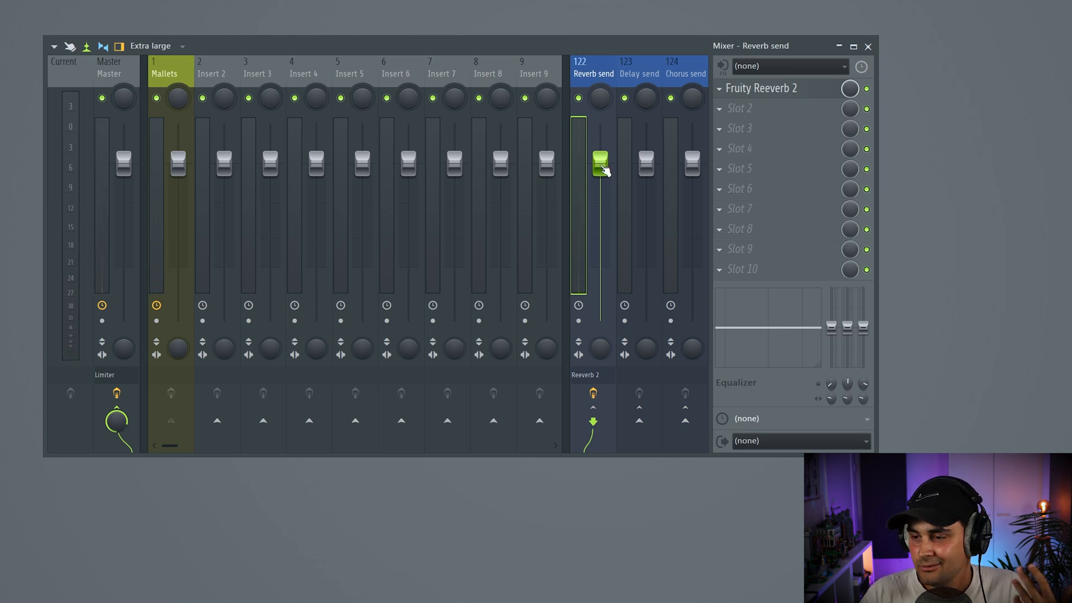
drag(600, 163, 599, 168)
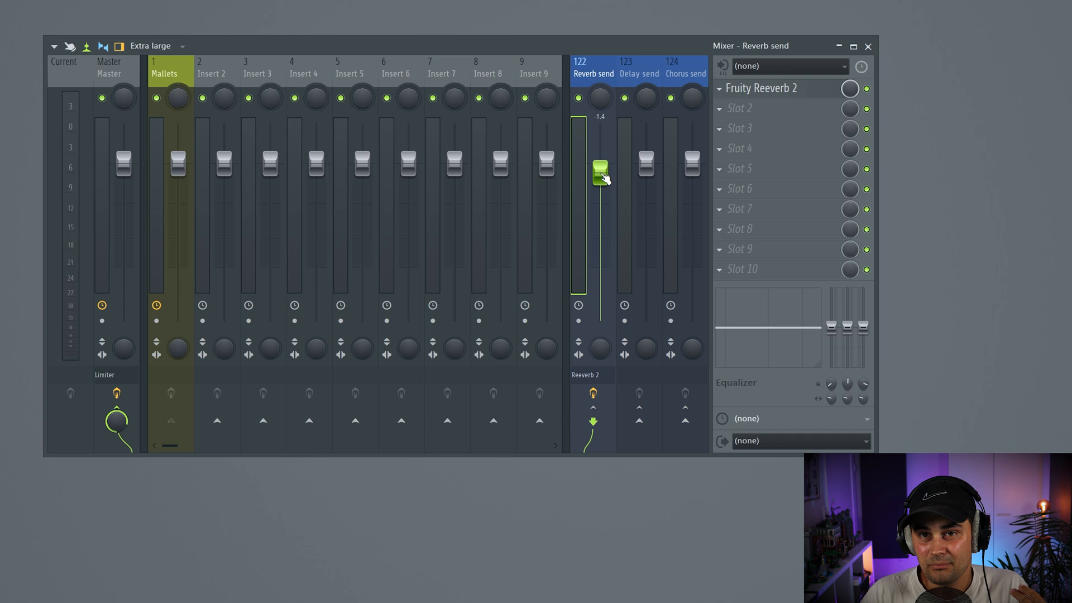
Step through the empty insert tracks and return to Mallets.
click(209, 73)
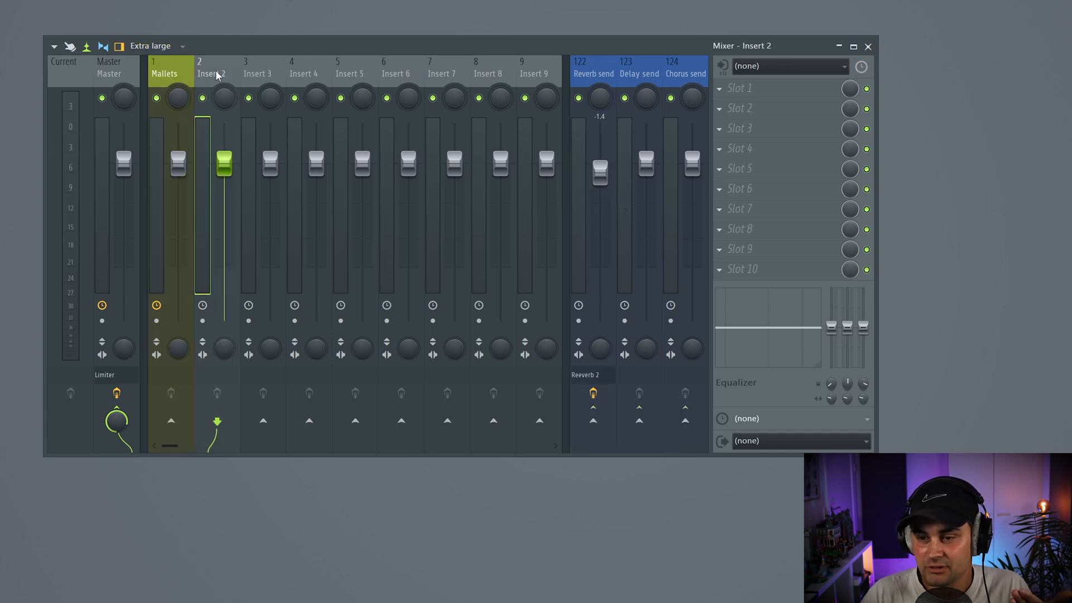
click(259, 73)
click(211, 73)
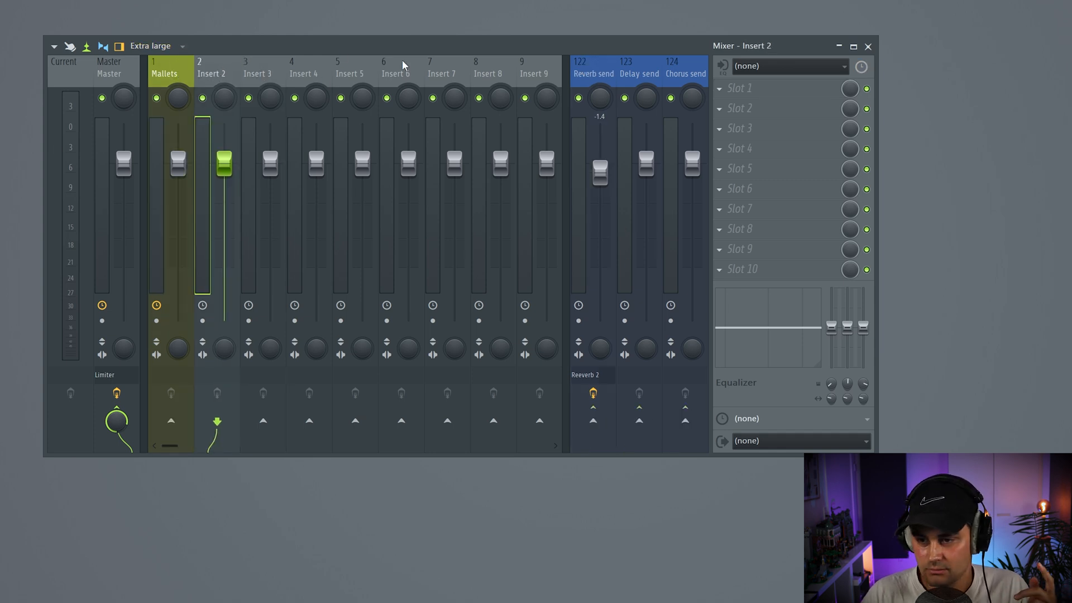
key(Left)
Load Replika XT on the Delay send with its mix fully wet and play the loop.
click(646, 210)
click(737, 88)
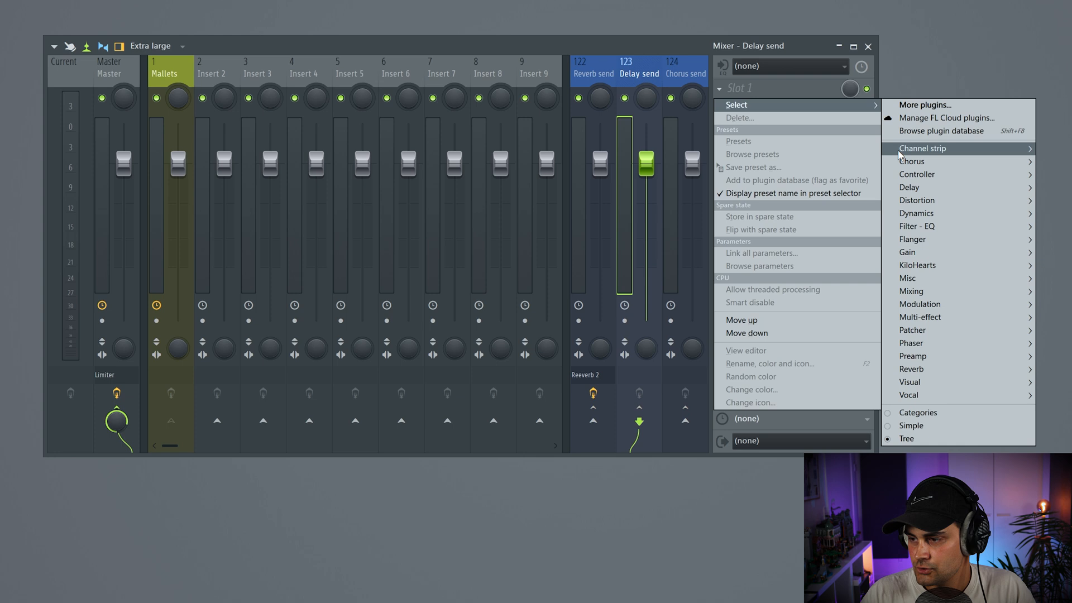
click(878, 230)
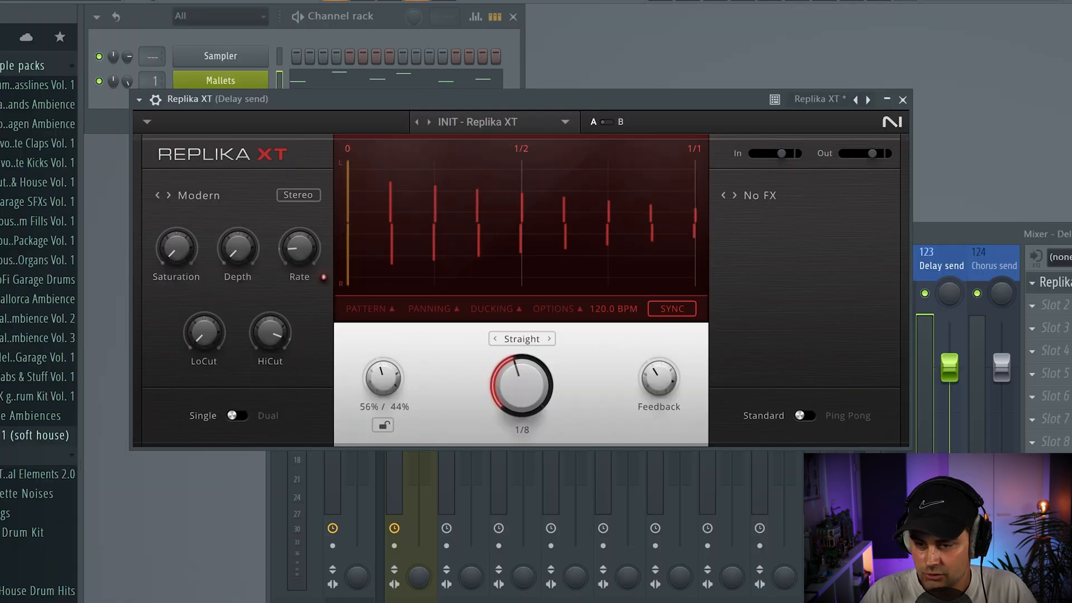
drag(382, 379, 381, 385)
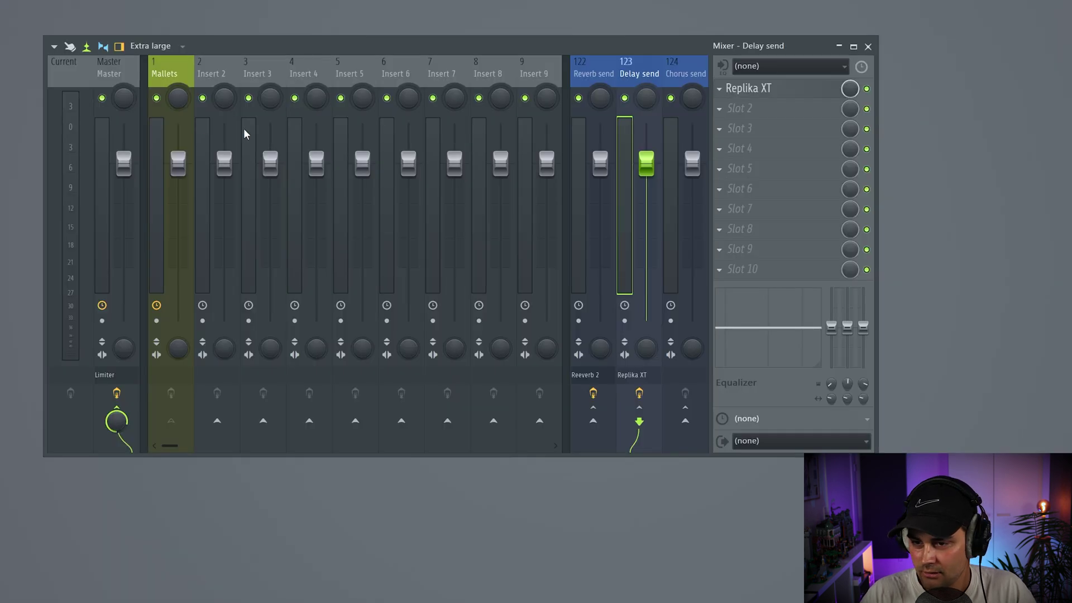
click(168, 75)
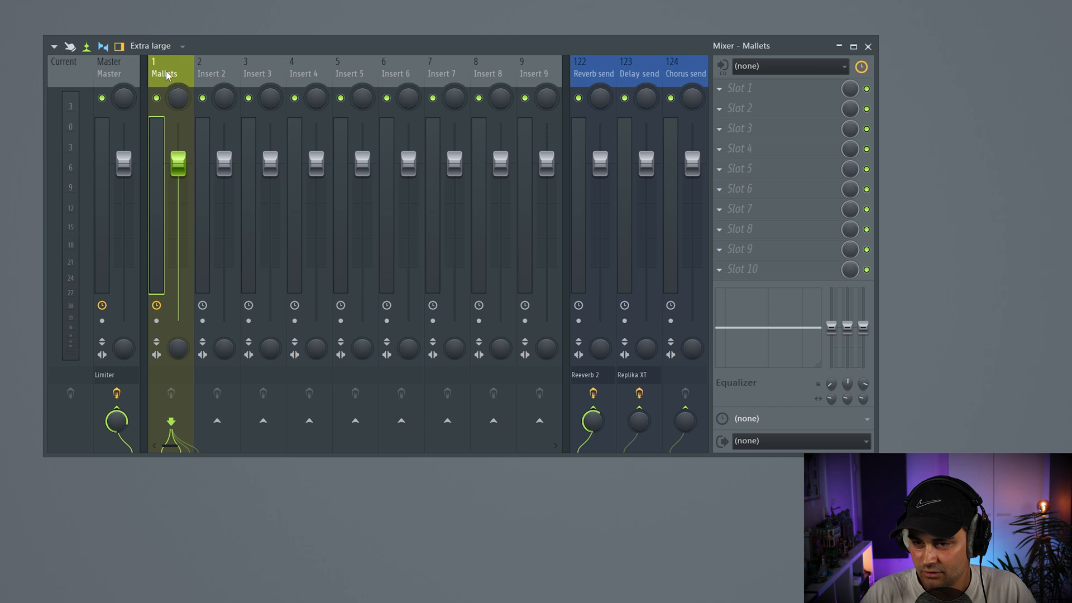
key(space)
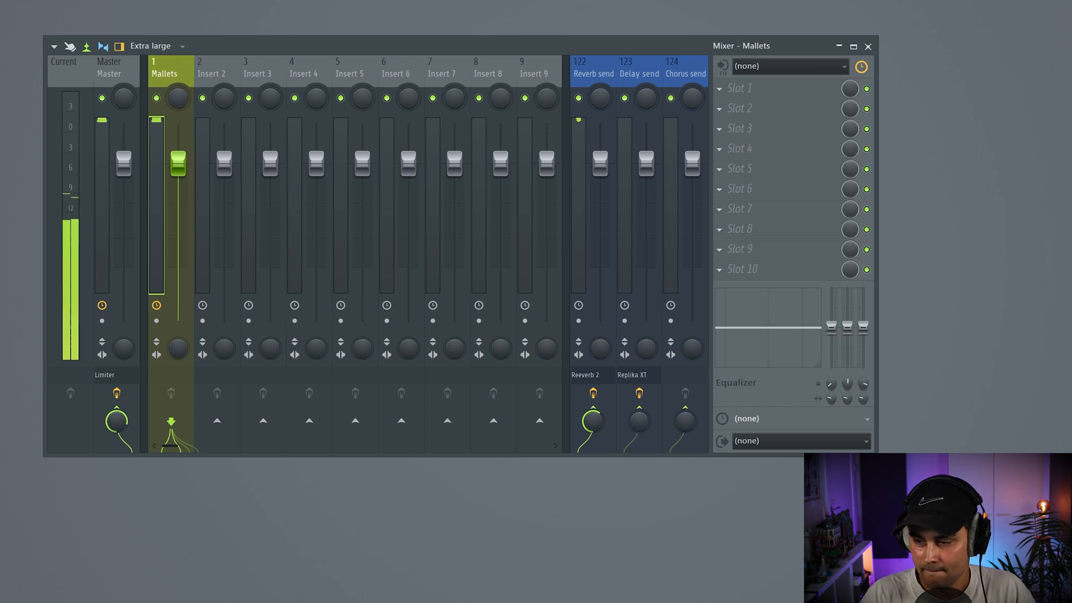
drag(640, 421, 638, 410)
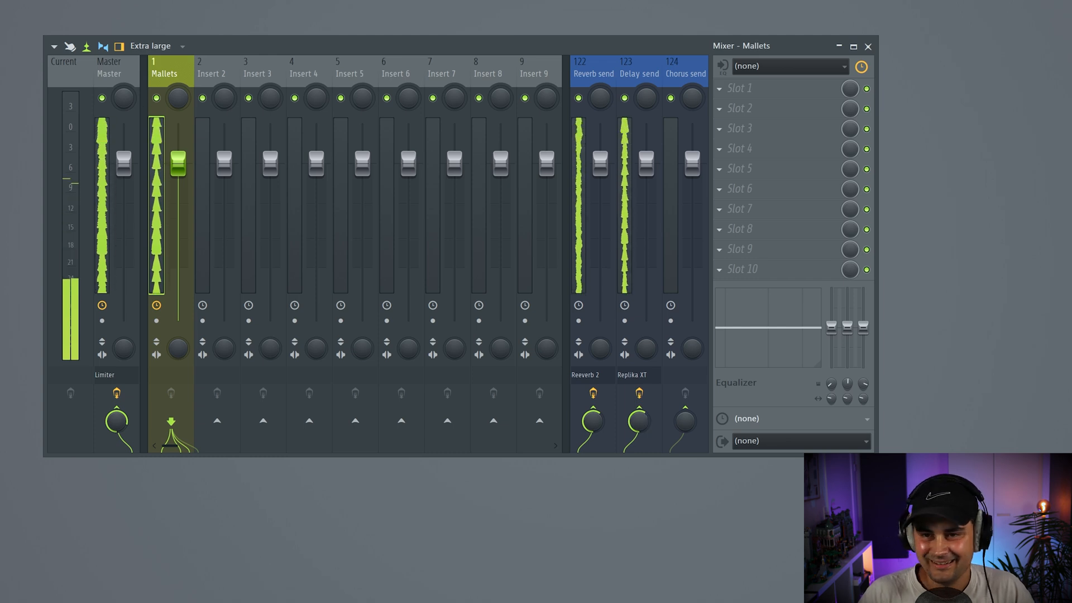
Load Chorus DIMENSION-D on the Chorus send, check its Mix in Advanced, and return to Mallets.
click(685, 73)
click(754, 89)
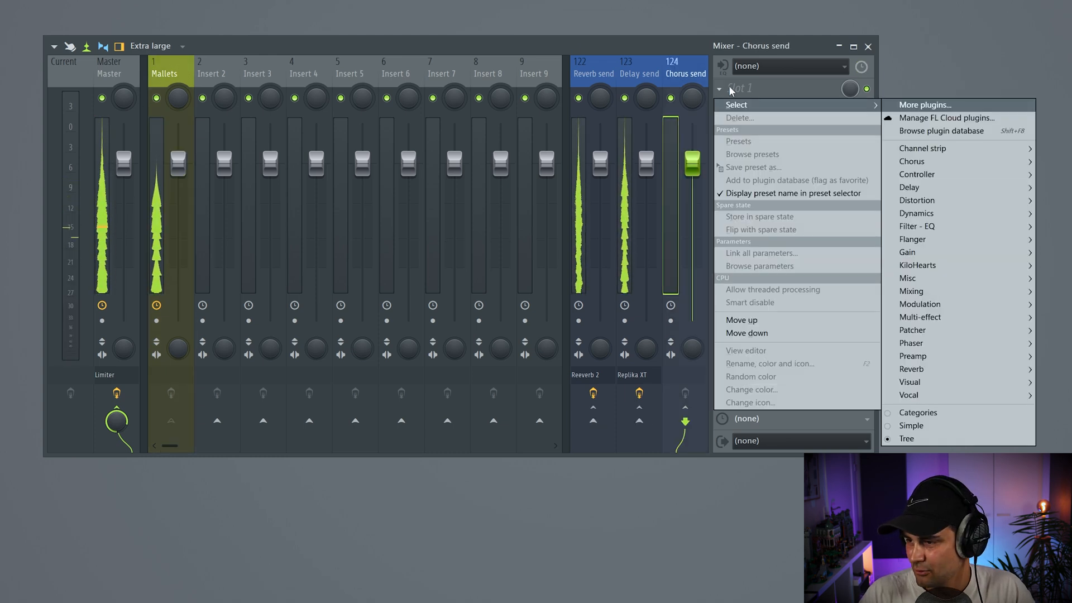
click(1060, 175)
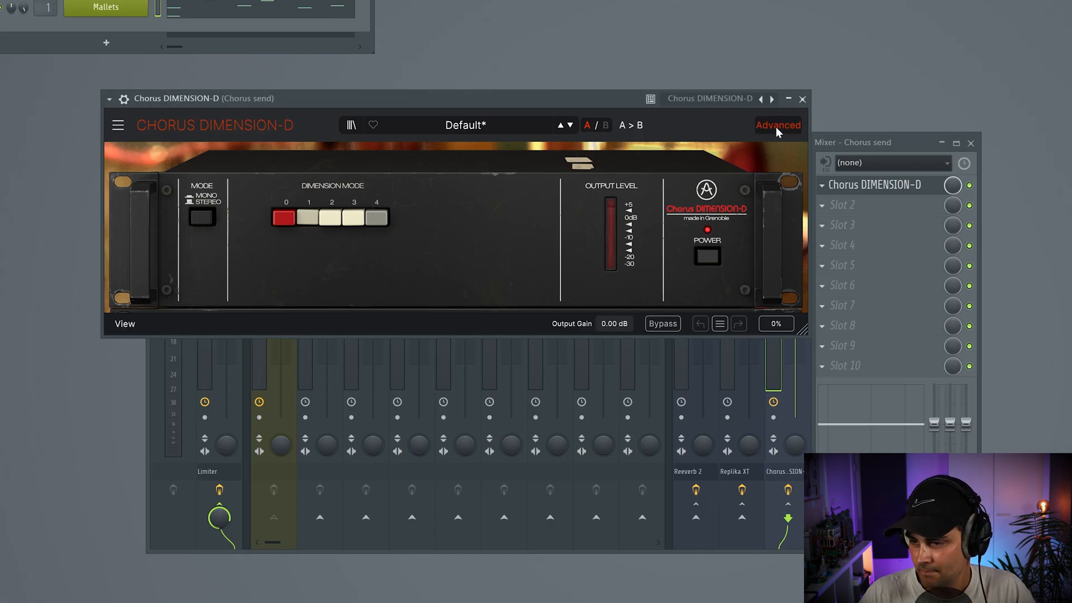
click(778, 124)
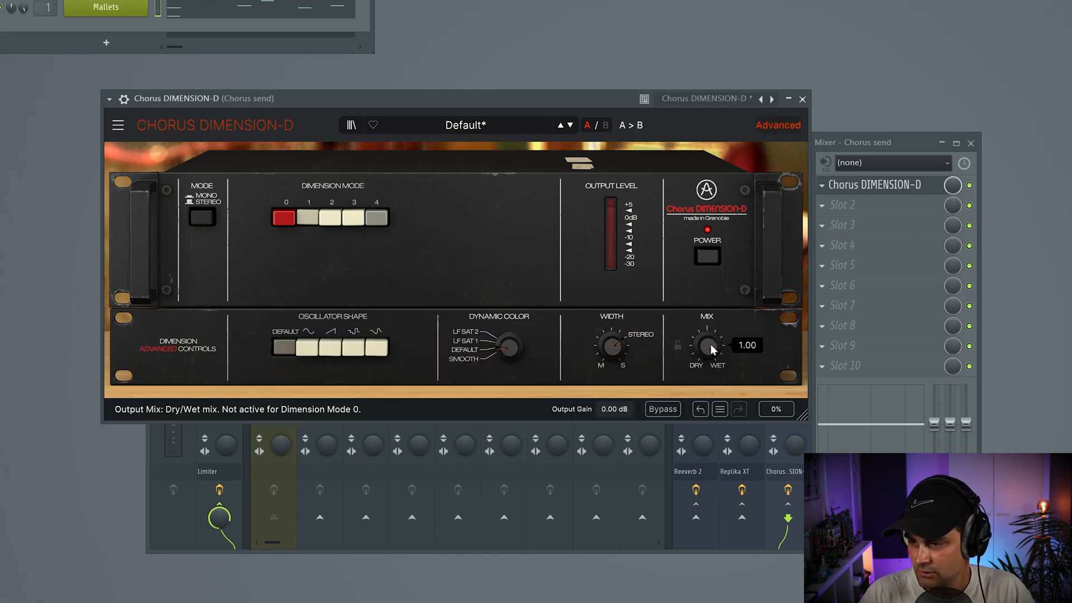
click(801, 97)
click(164, 73)
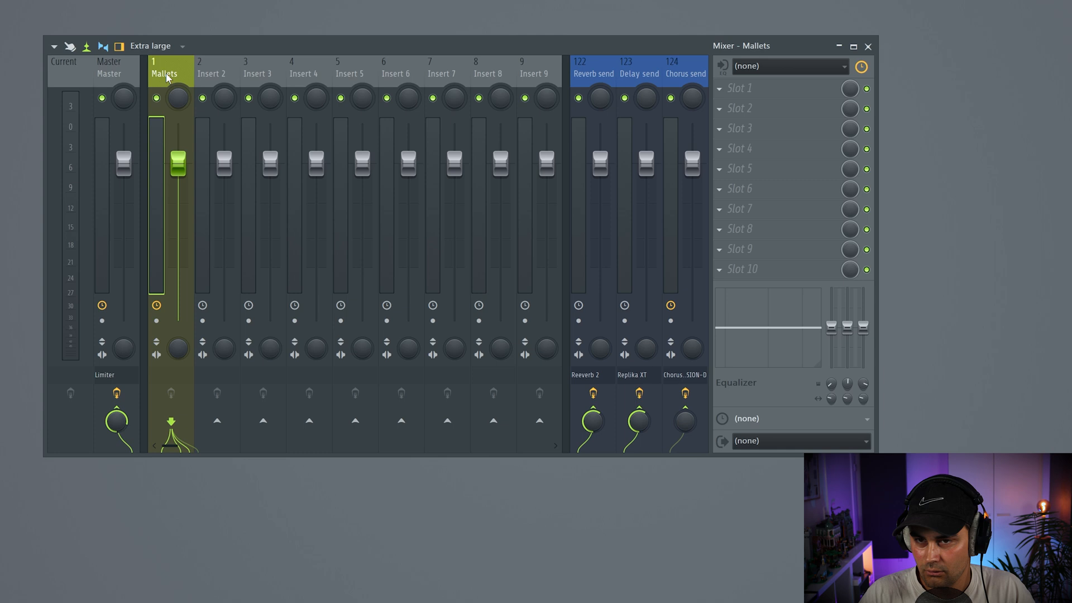
Audition the loop through all sends and review the Reverb send and insert tracks.
key(space)
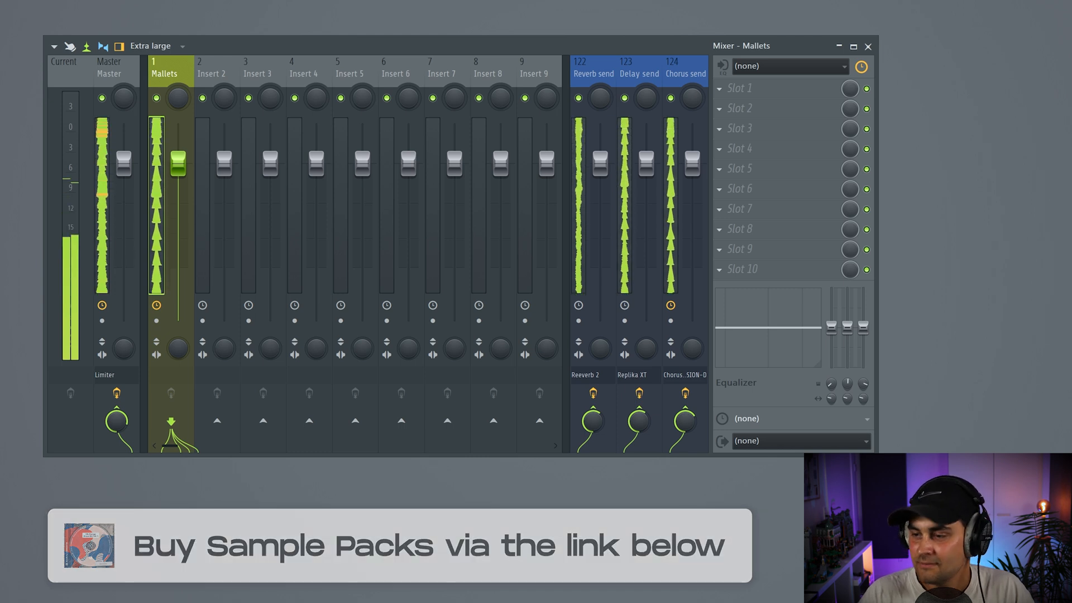
key(space)
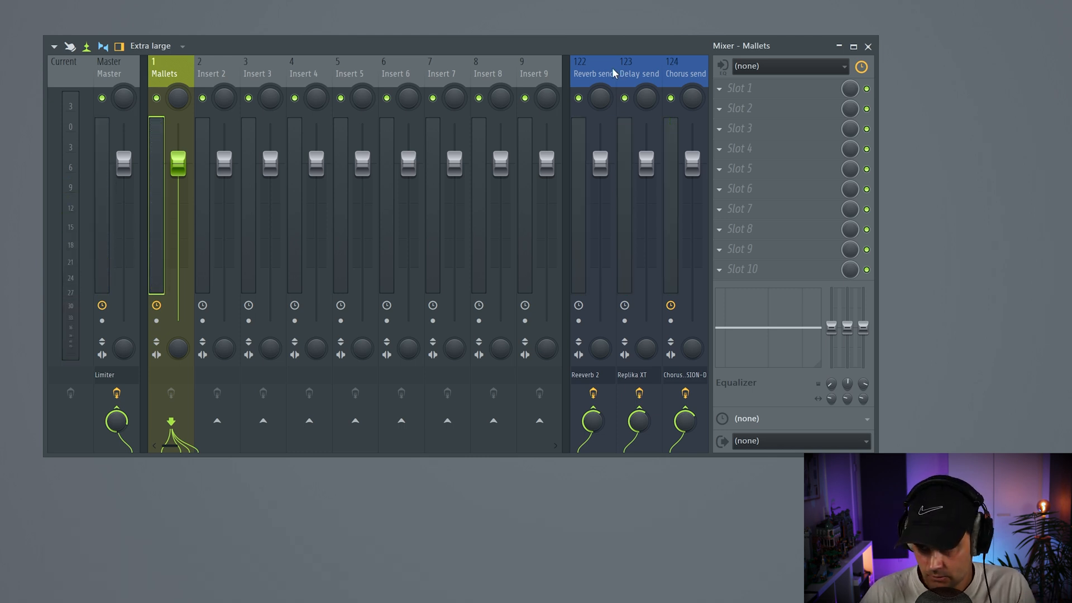
click(613, 73)
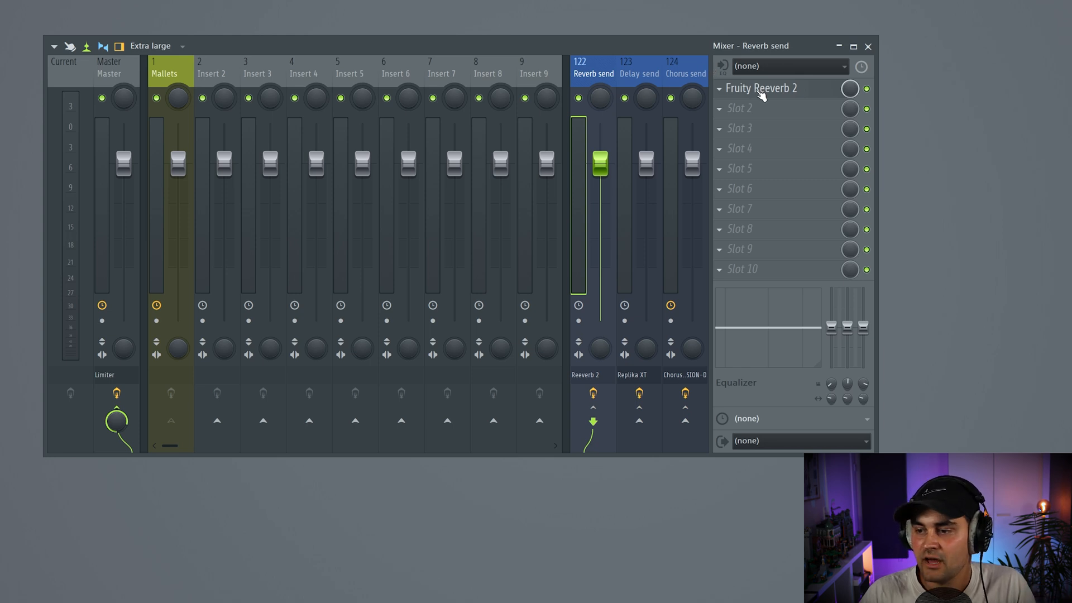
click(186, 75)
click(267, 70)
click(312, 79)
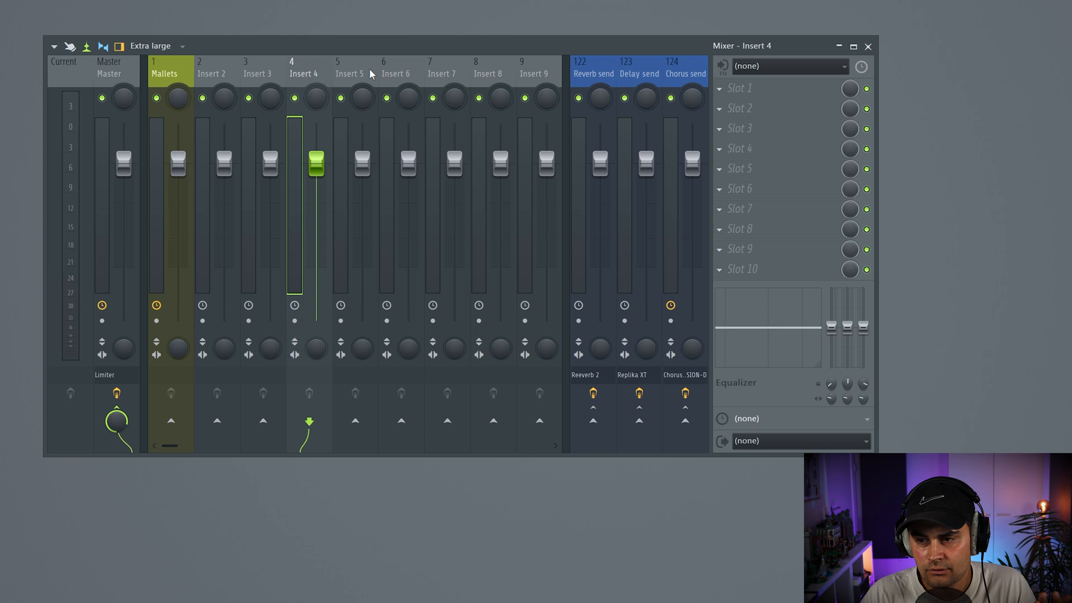
click(361, 74)
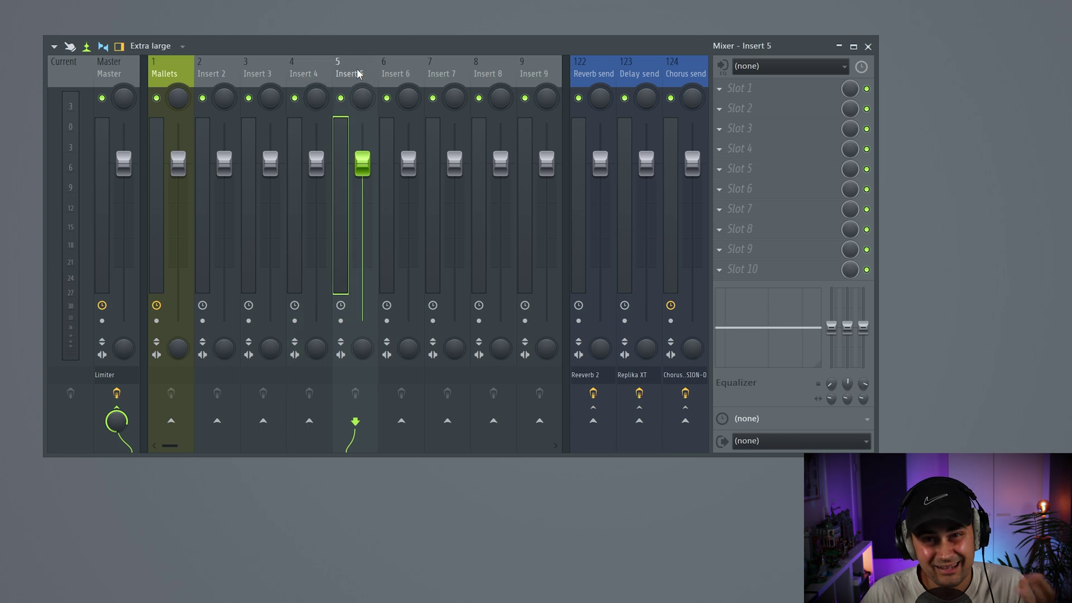
click(184, 75)
click(596, 71)
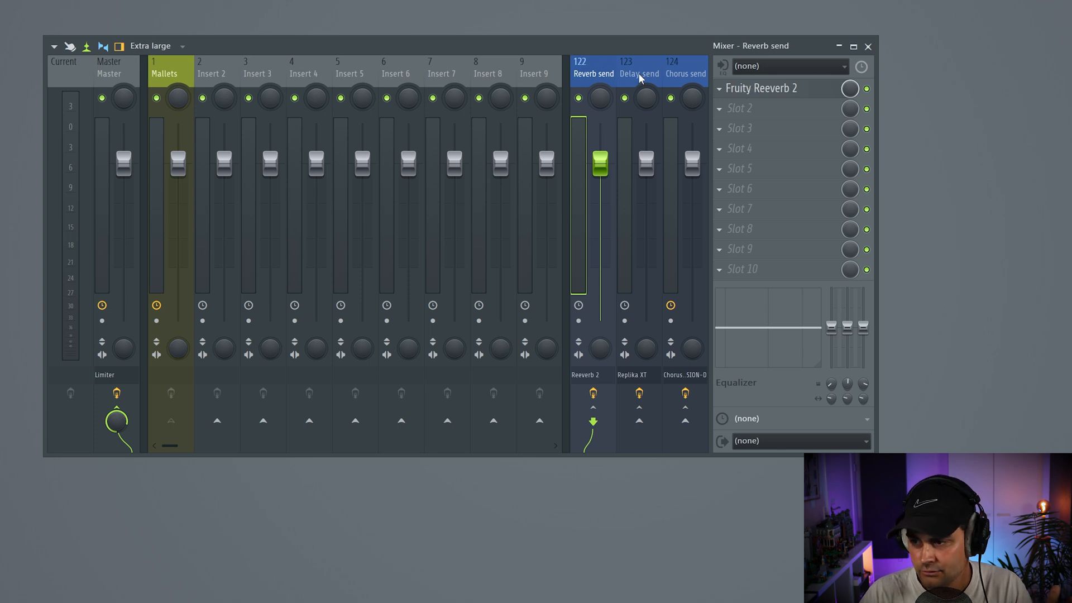
Check the Reverb, Delay and Chorus send tracks each carry their plugin, then return to Mallets.
click(214, 74)
click(271, 74)
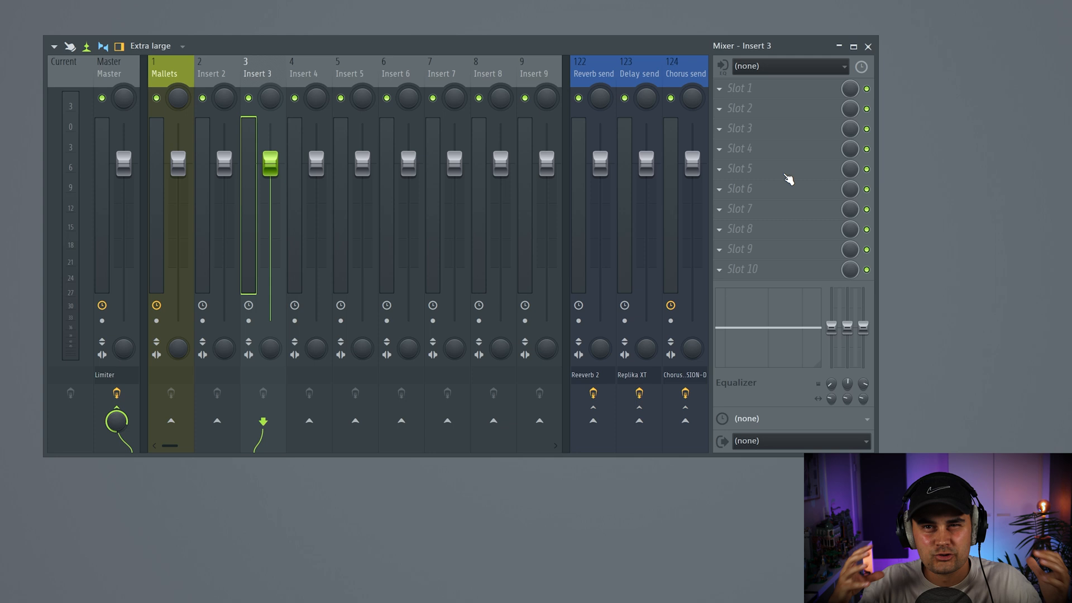
click(610, 69)
click(685, 73)
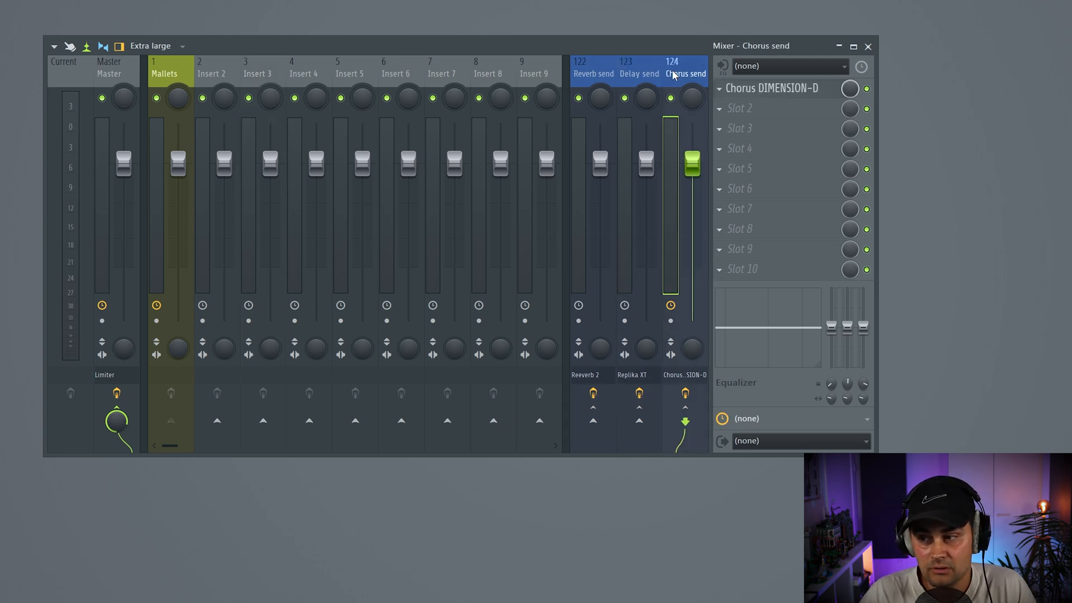
click(639, 72)
click(590, 73)
click(167, 74)
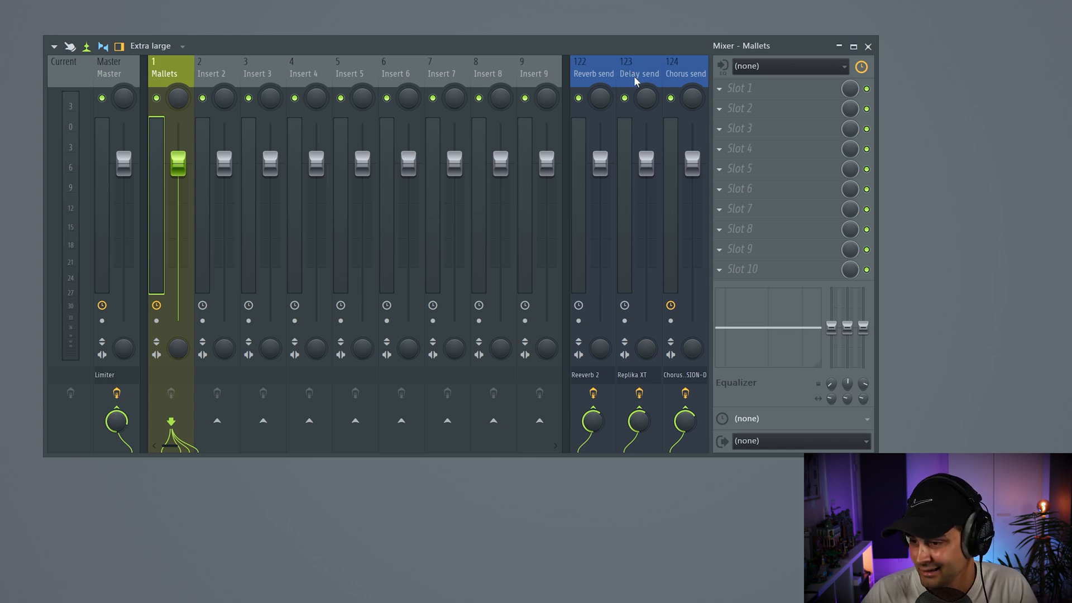
Cut the low EQ band on the Reverb send and raise its frequency to about 205 Hz.
click(594, 71)
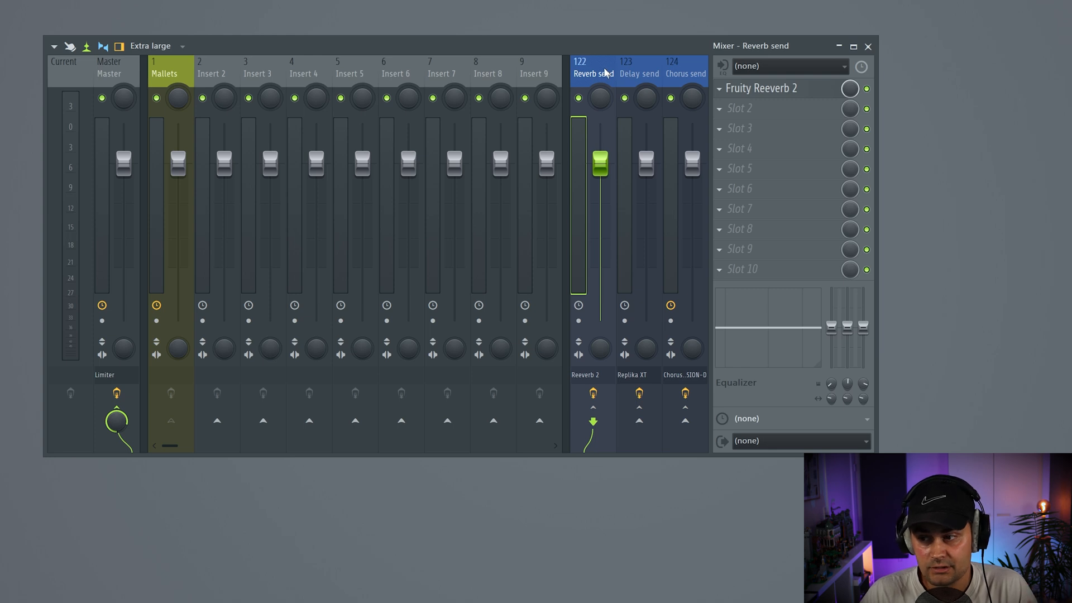
click(648, 77)
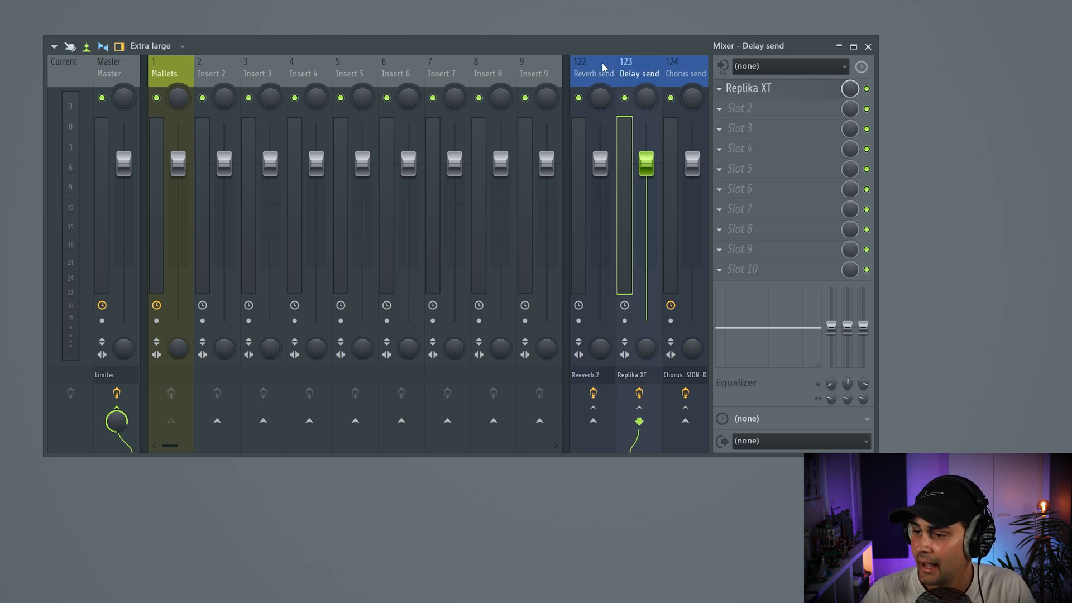
click(603, 67)
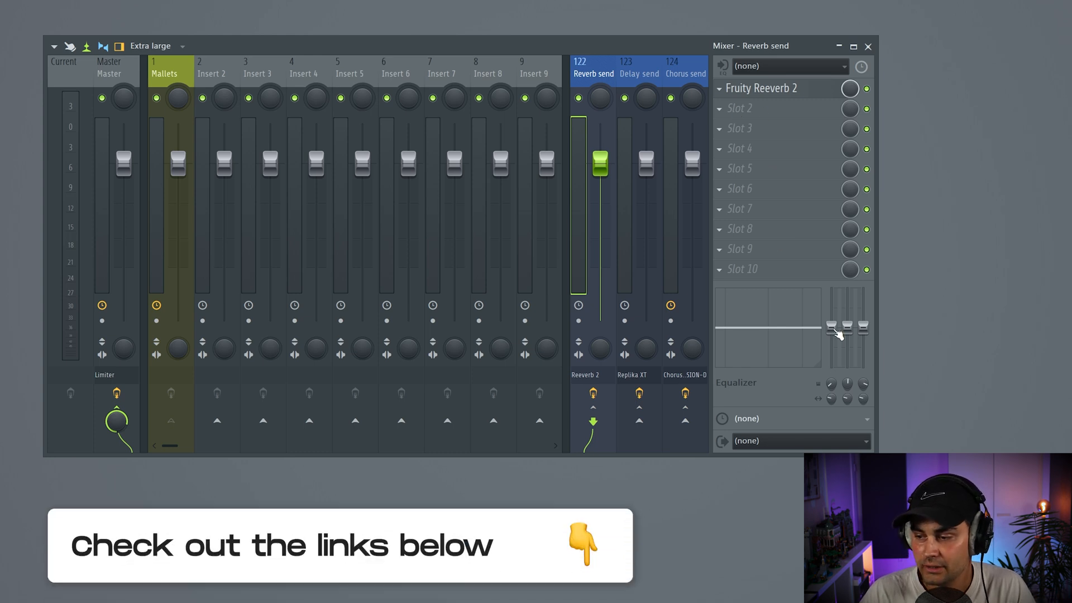
drag(838, 334, 841, 405)
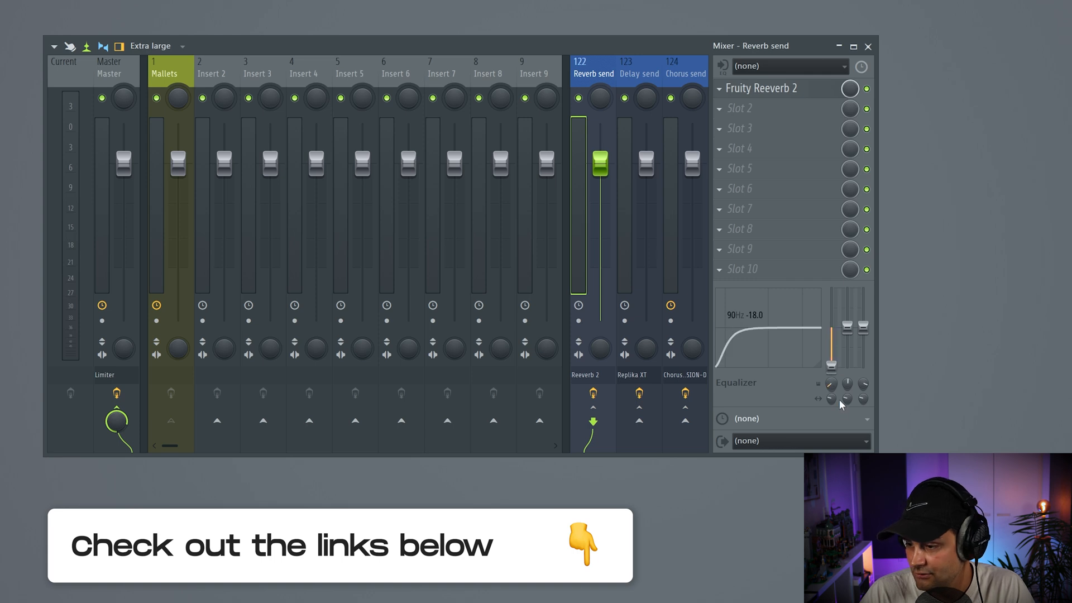
drag(737, 335, 772, 339)
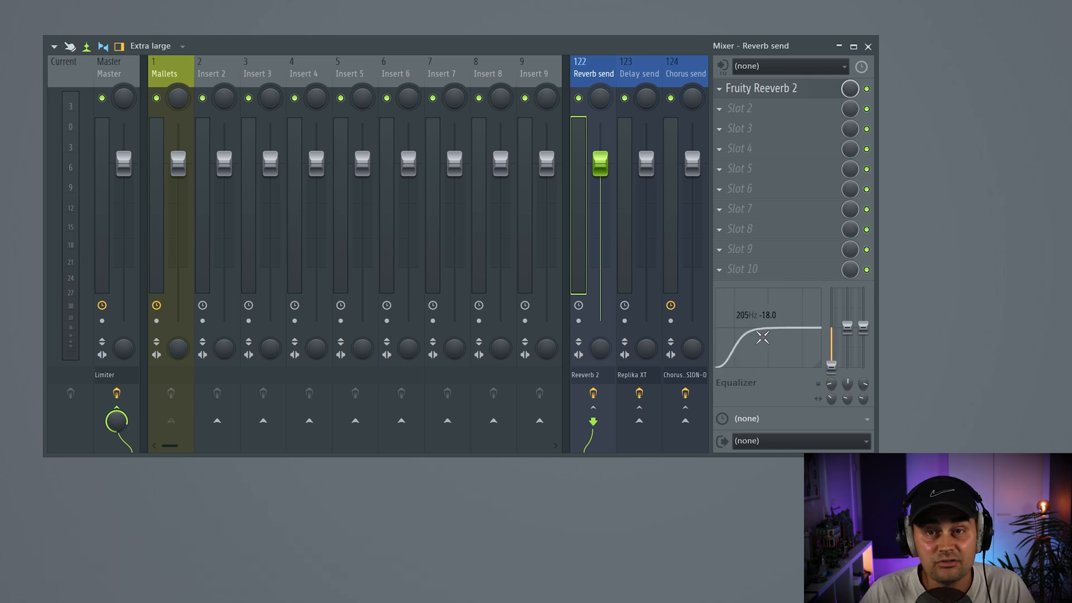
Apply low cuts of about 205 Hz on the Delay send and 227 Hz on the Chorus send.
click(639, 74)
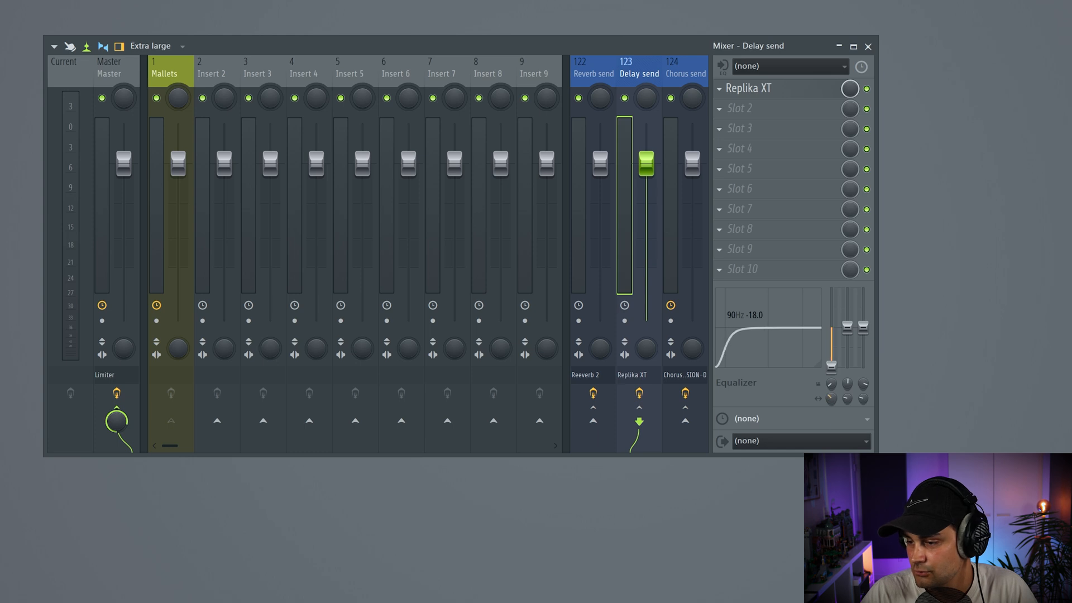
drag(737, 328, 764, 329)
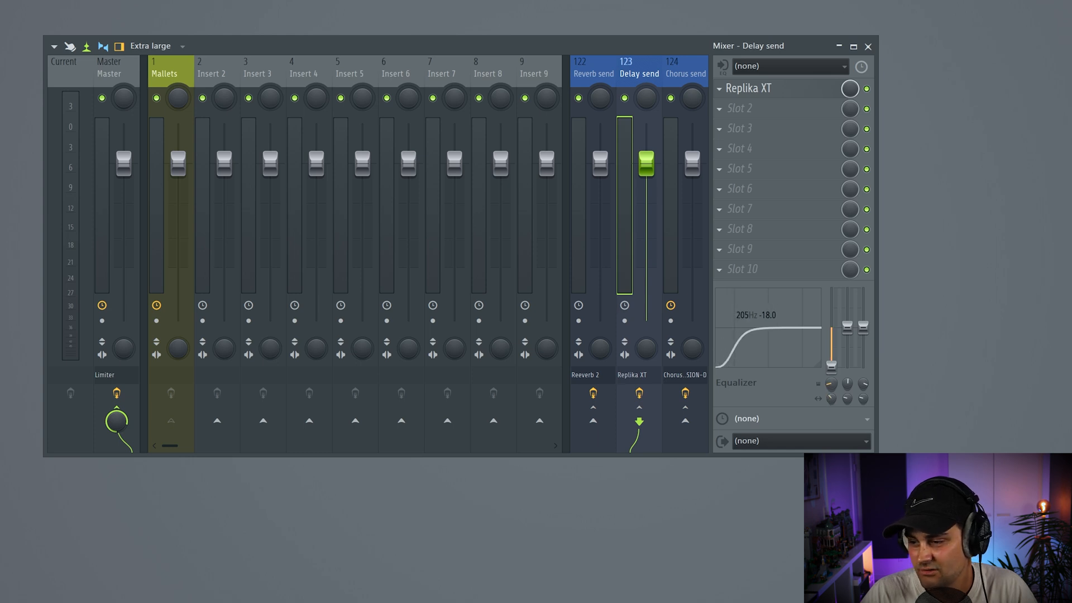
click(685, 72)
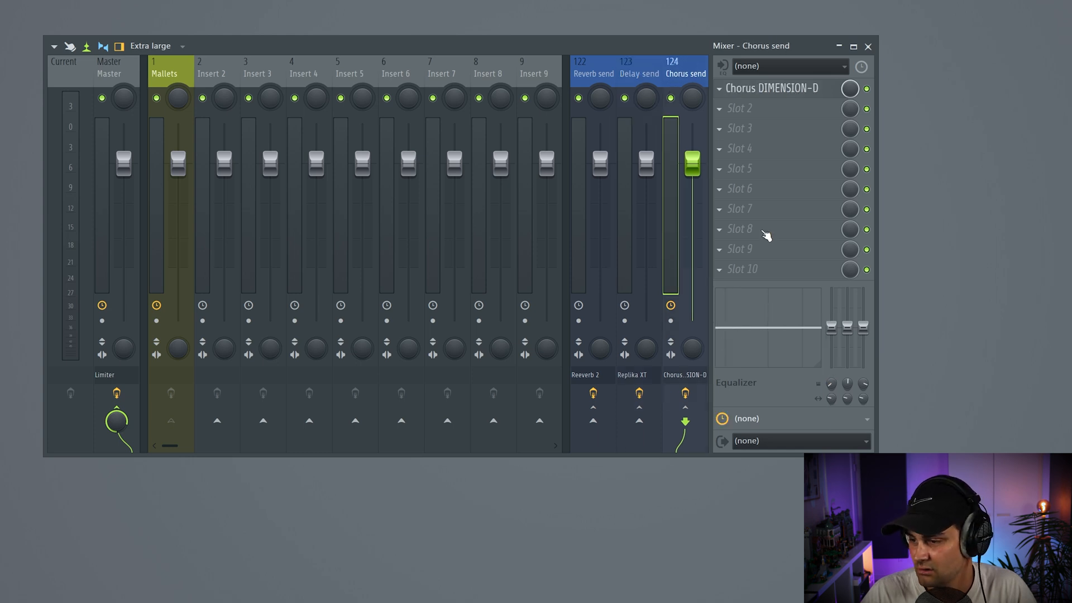
drag(831, 327, 831, 365)
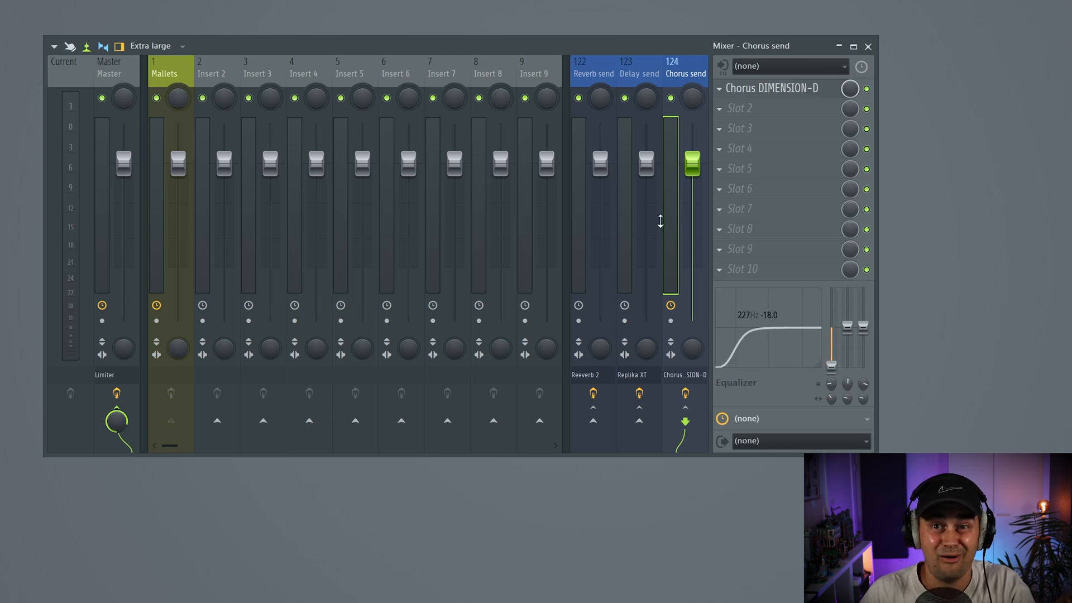
key(space)
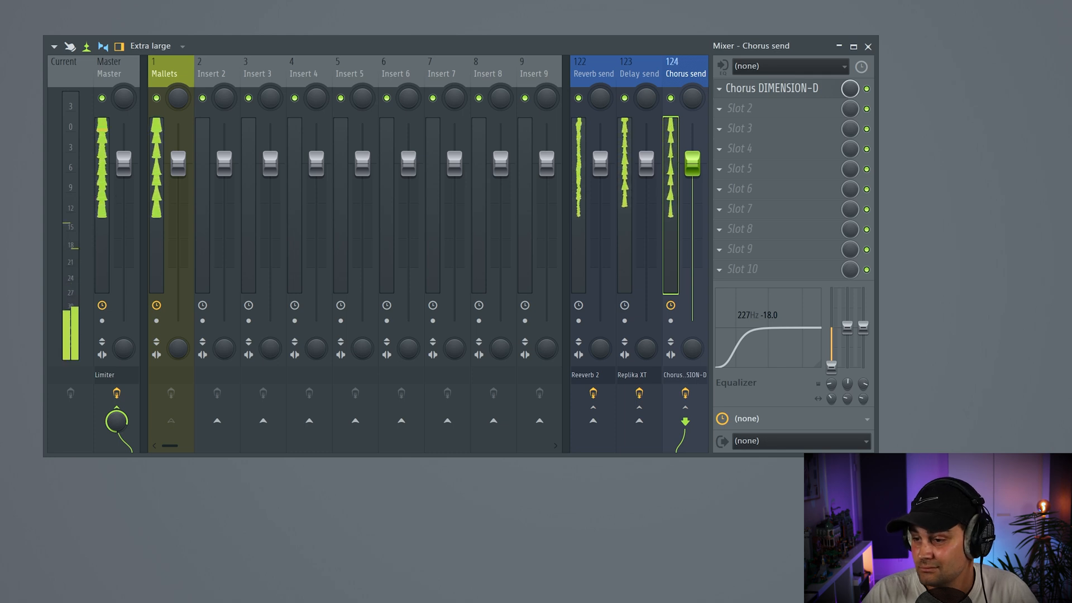
click(594, 72)
click(670, 74)
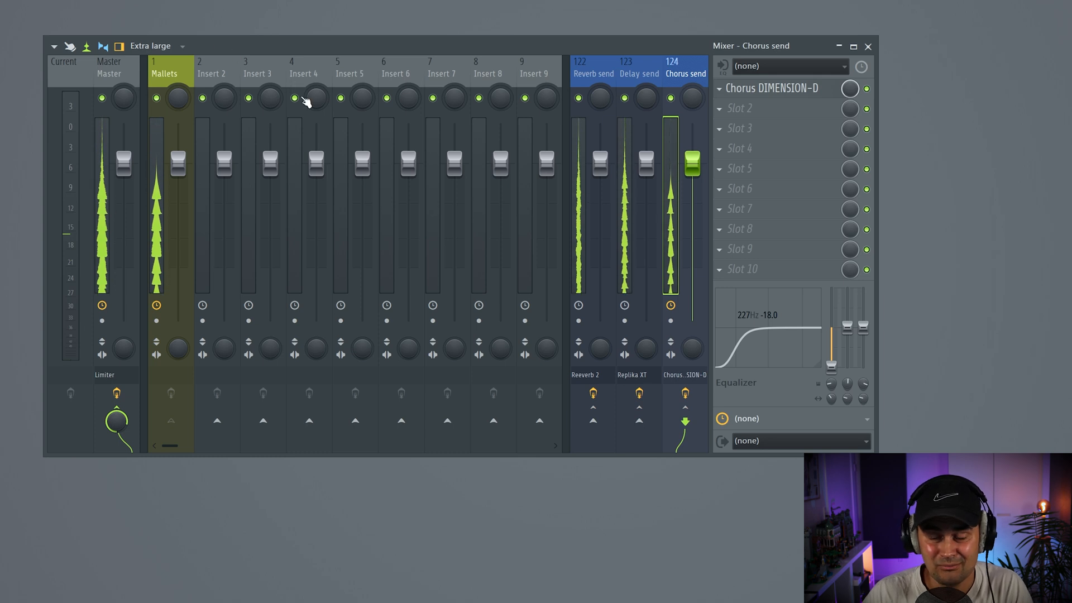
click(586, 68)
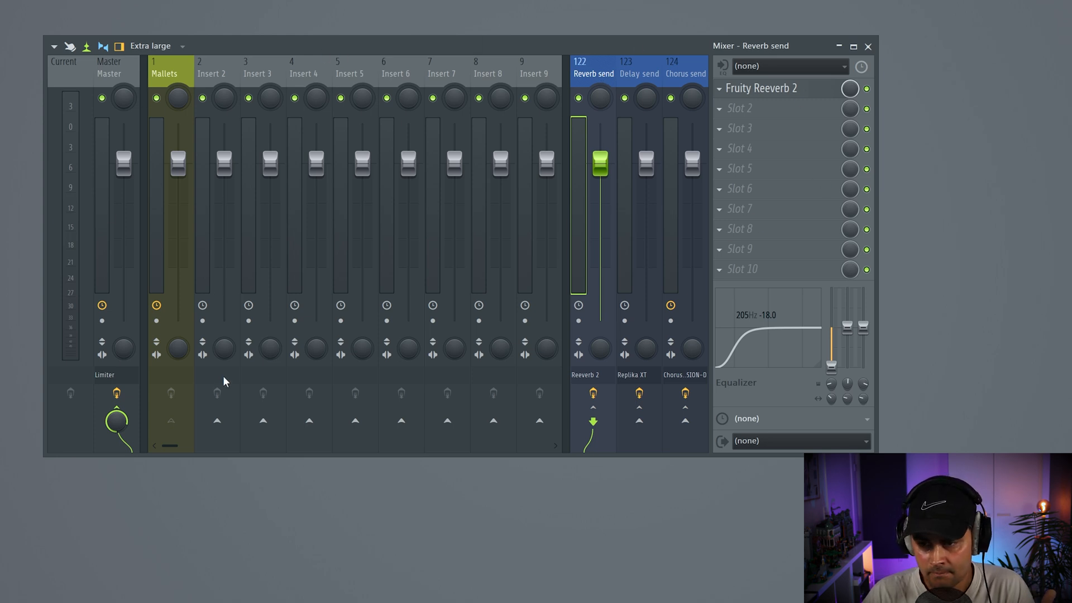
click(630, 73)
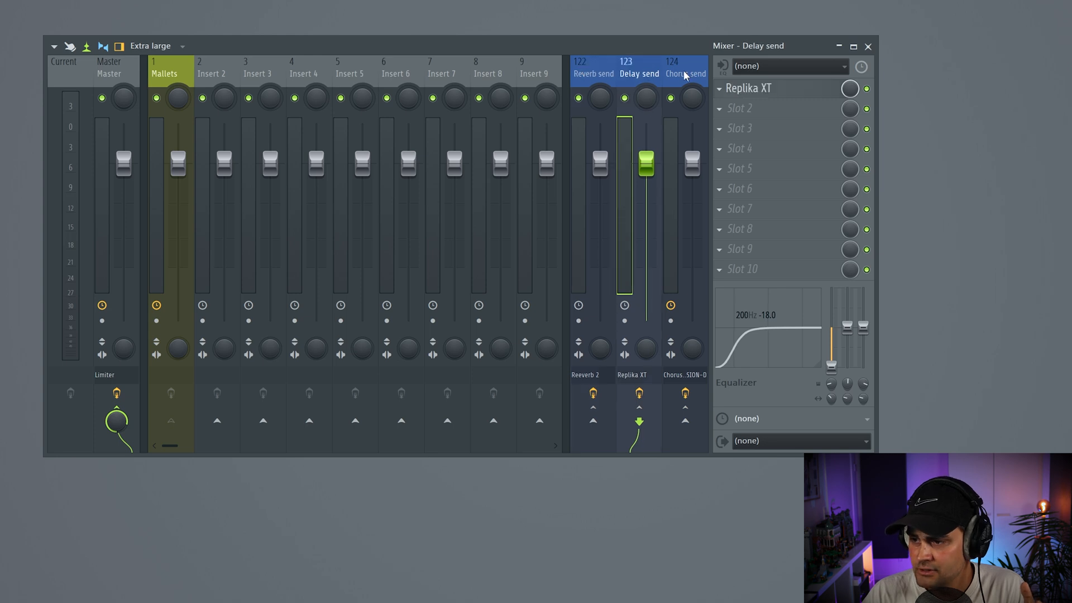
click(686, 74)
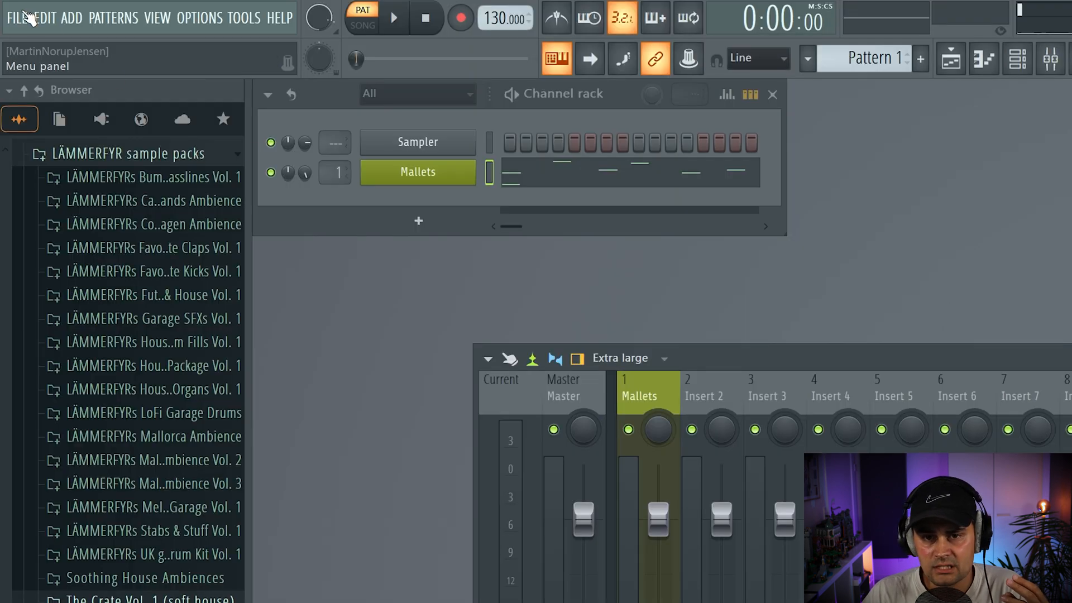
click(44, 17)
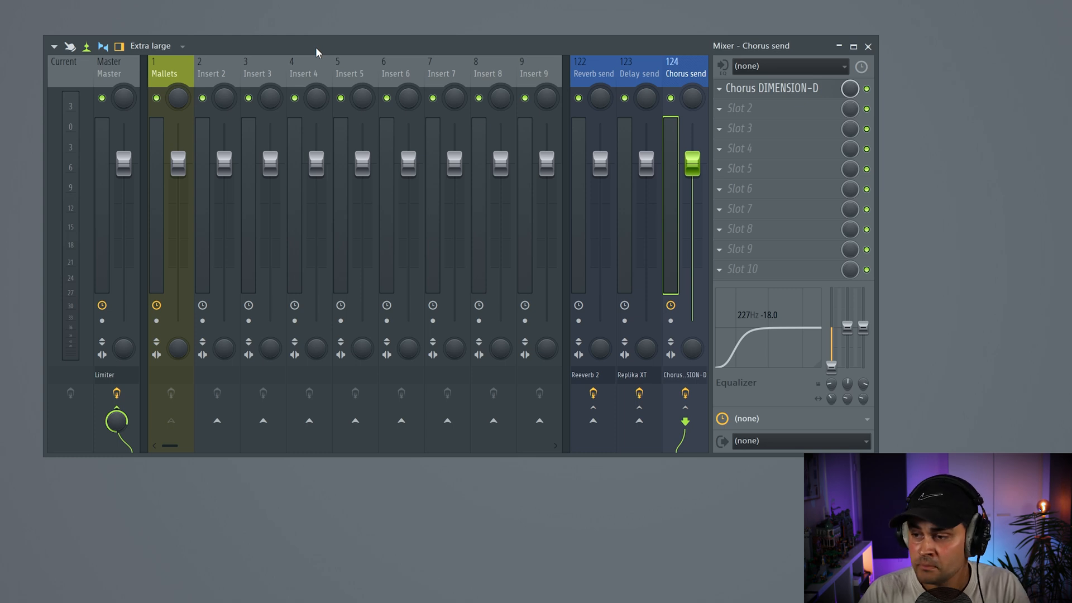
click(591, 75)
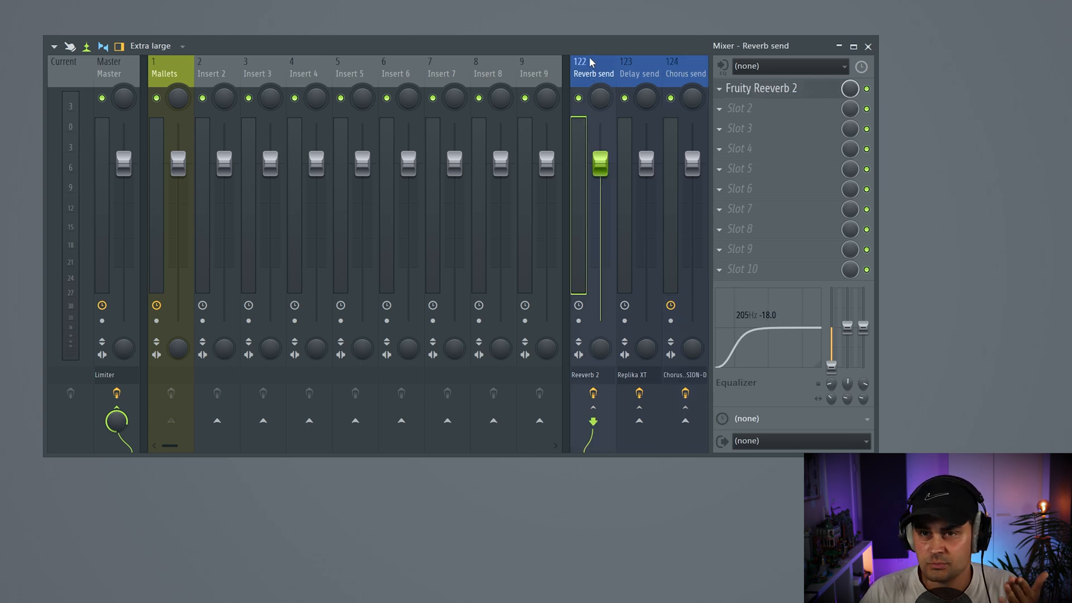
right_click(590, 71)
mouse_move(503, 159)
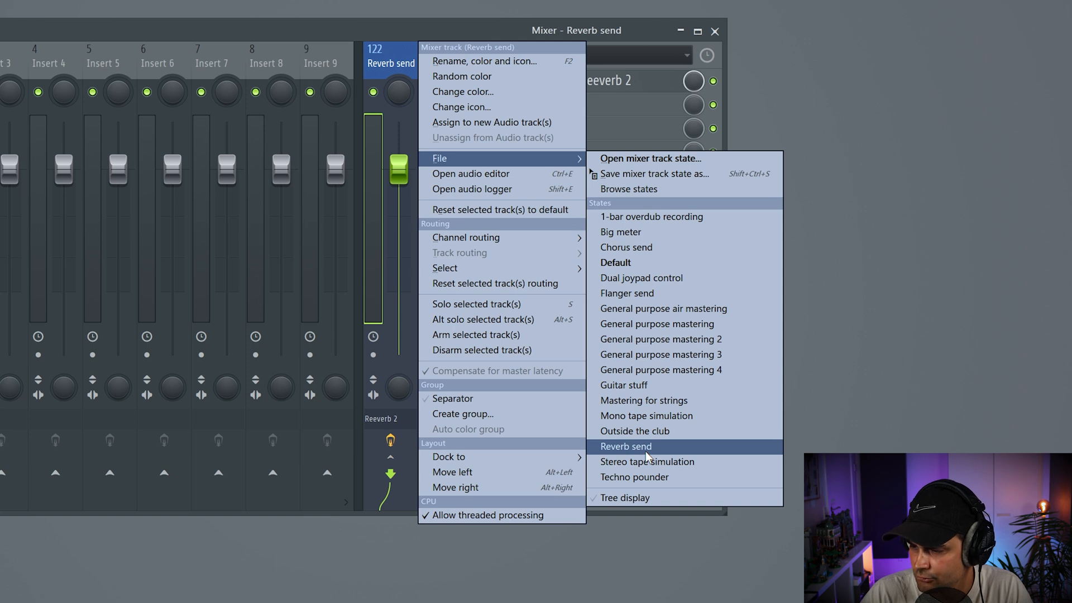
click(648, 451)
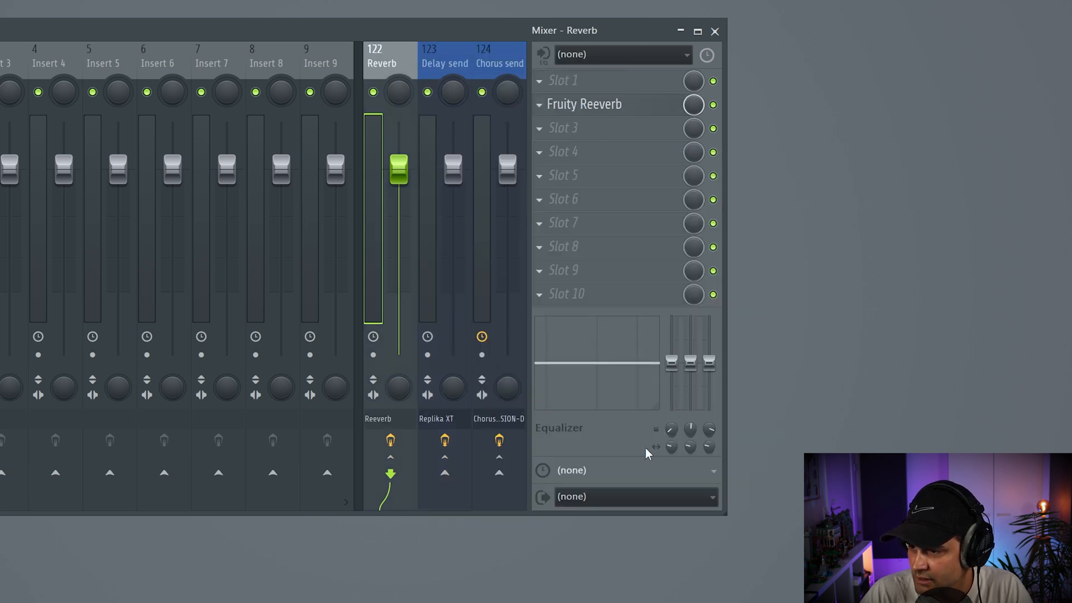
click(581, 110)
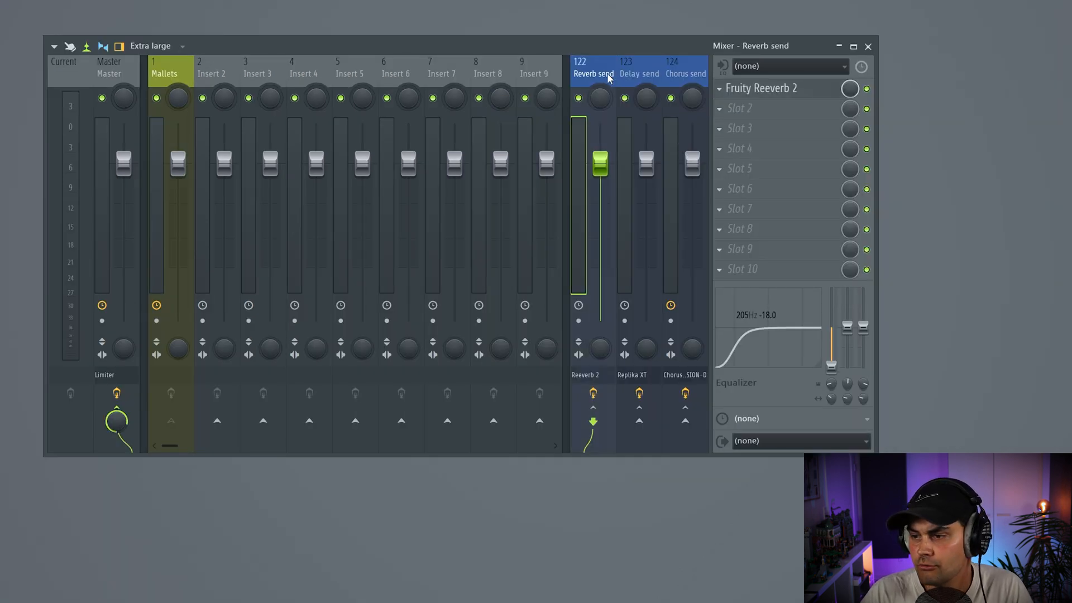
click(632, 75)
click(610, 71)
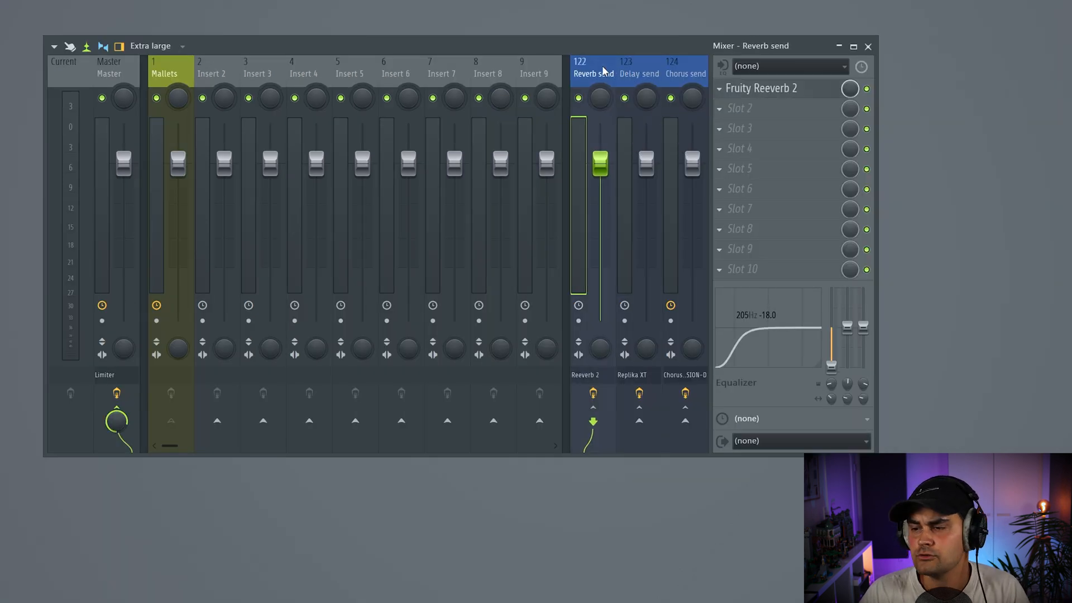
click(651, 74)
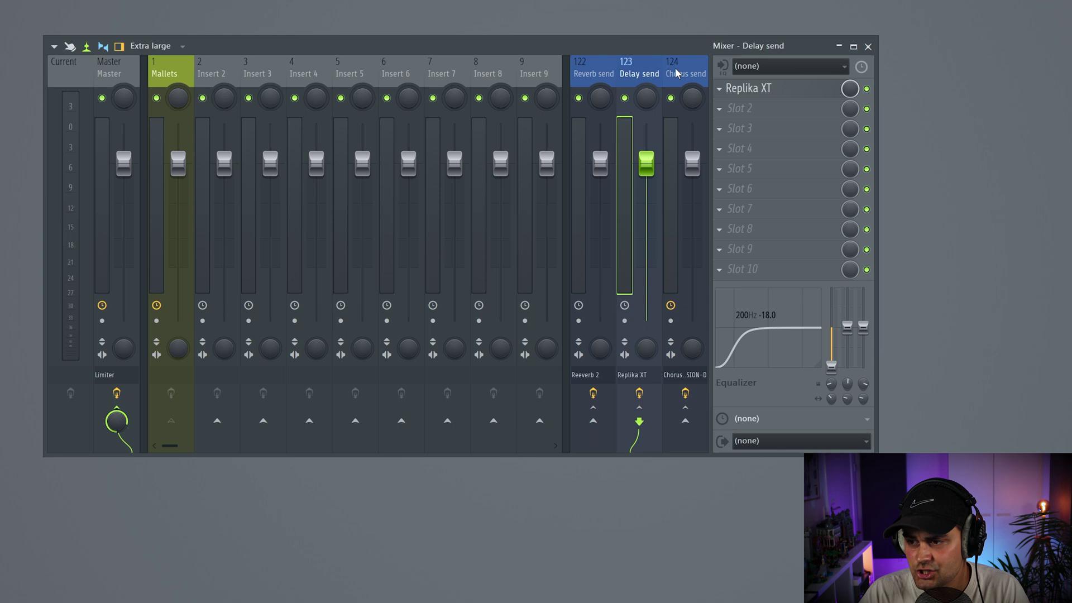
click(596, 76)
click(641, 74)
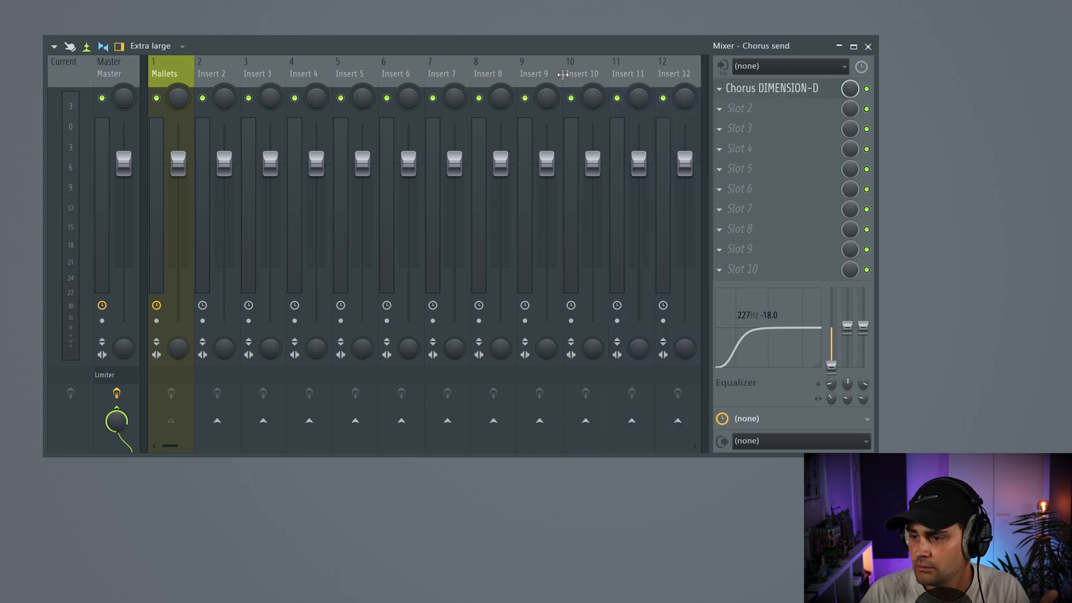
drag(705, 124, 563, 124)
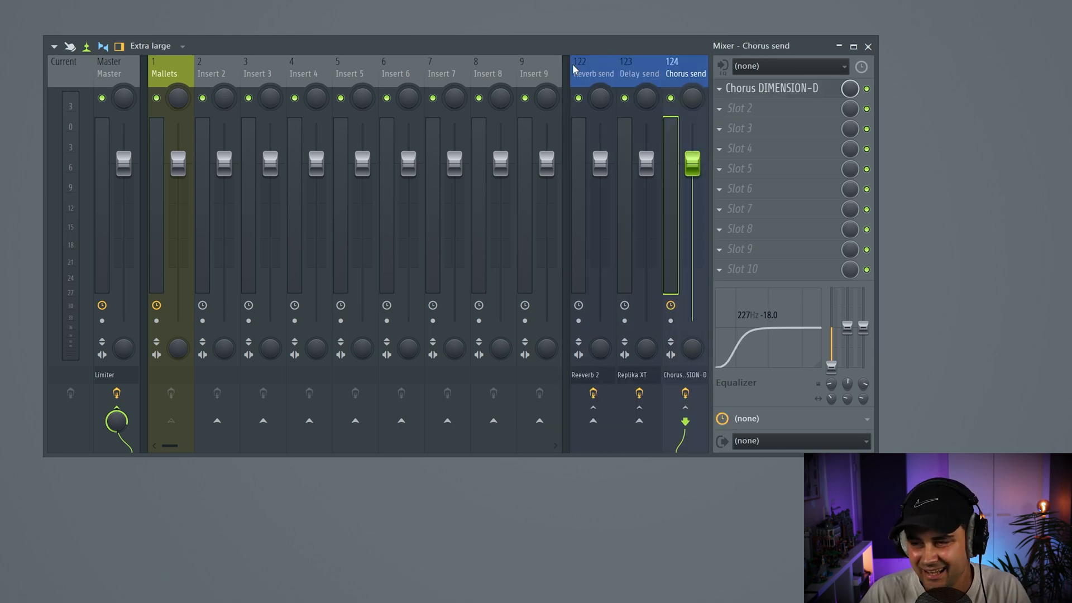
click(578, 71)
click(643, 67)
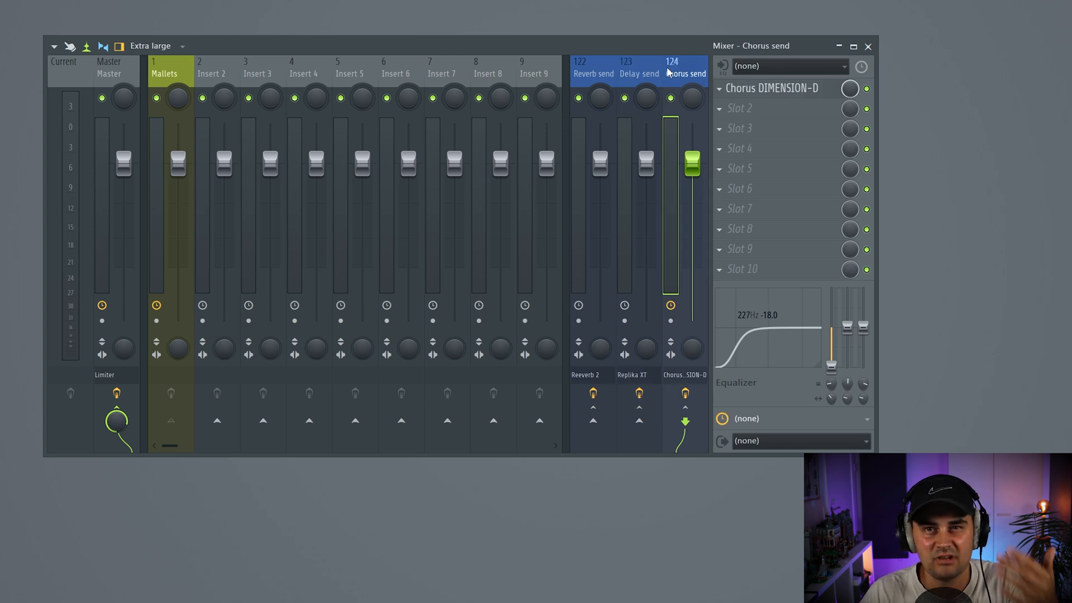